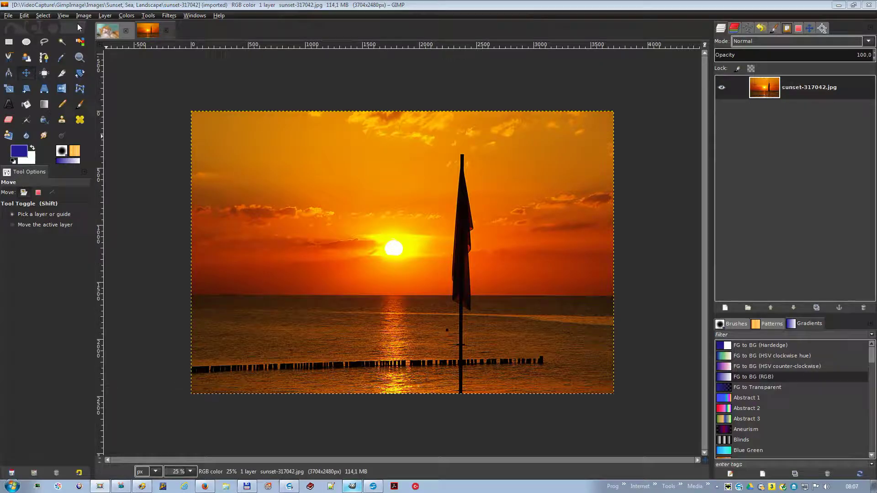
# - Duplicate the sunset image and convert it to grayscale
pyautogui.click(79, 16)
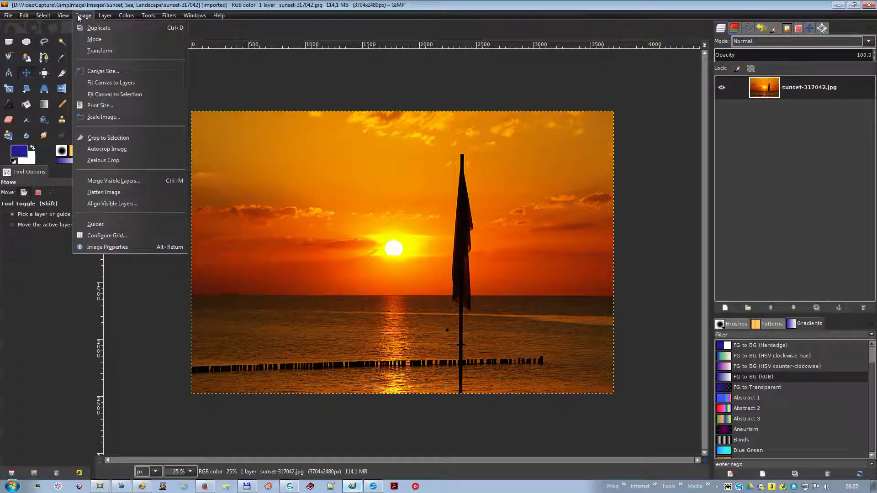
pyautogui.click(98, 29)
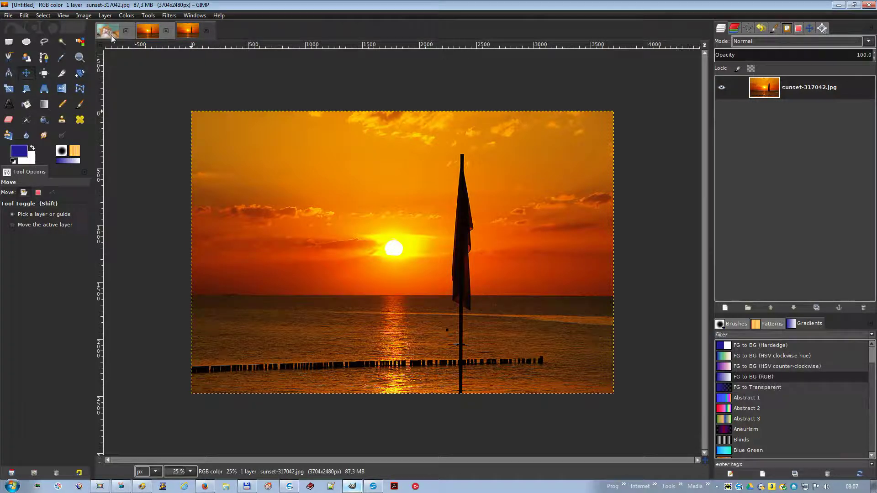
pyautogui.click(85, 15)
pyautogui.moveTo(97, 40)
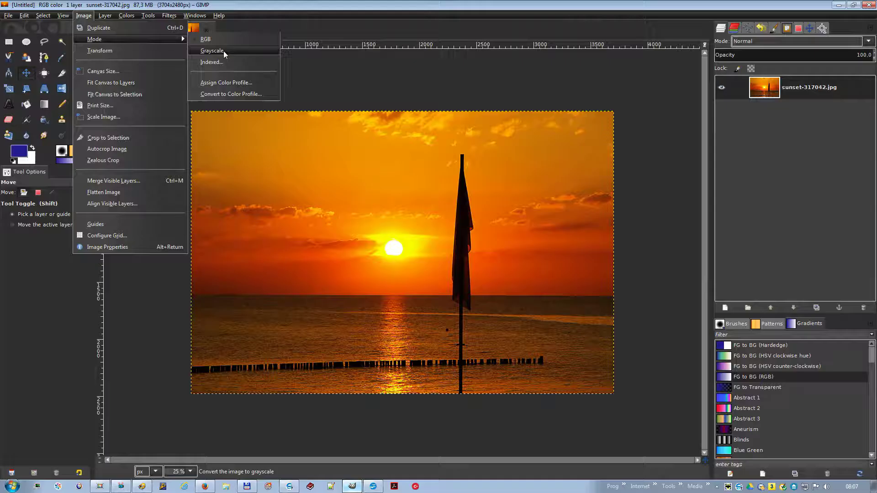
pyautogui.click(212, 51)
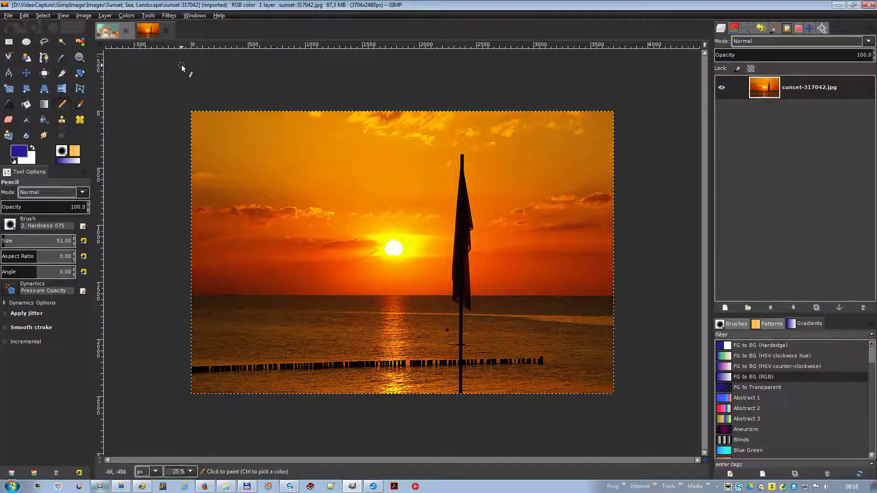
# - Assign the Medium colour profile through Image > Mode > Assign Color Profile
pyautogui.click(82, 17)
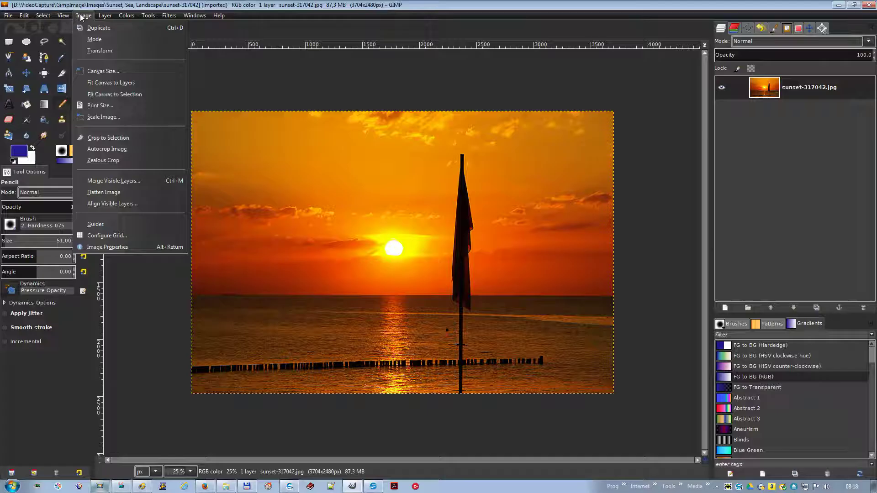
pyautogui.moveTo(137, 40)
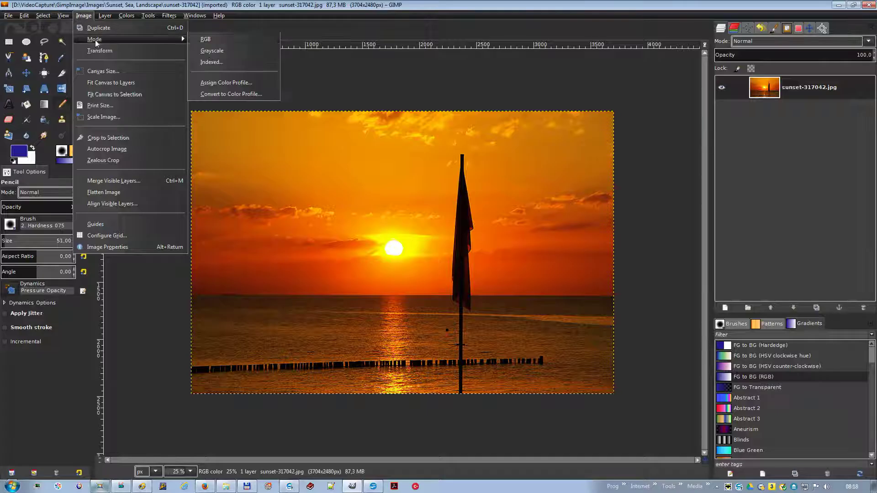
pyautogui.click(227, 82)
pyautogui.click(451, 268)
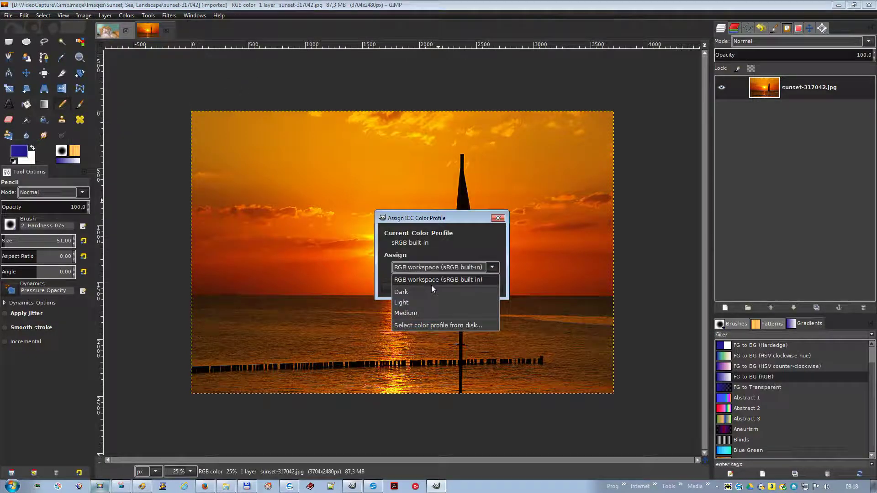
pyautogui.click(412, 311)
pyautogui.click(438, 287)
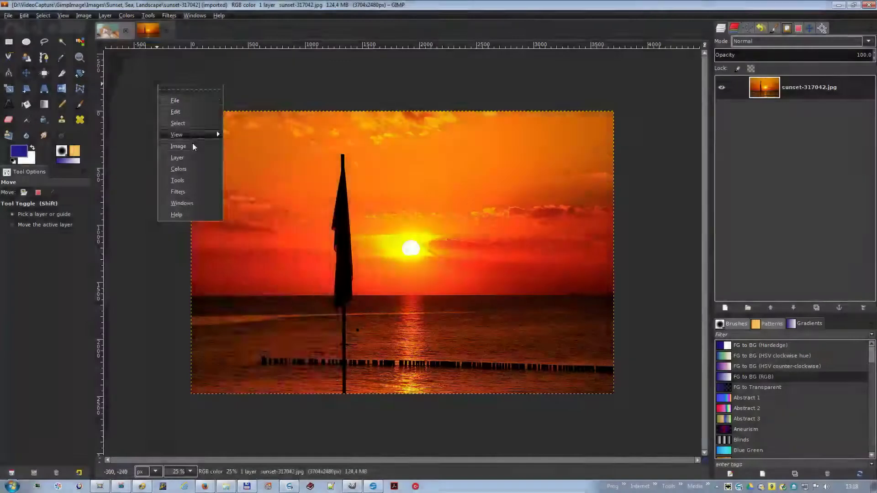
# - Flip the sunset photo horizontally, then bring up the canvas right-click menu again
pyautogui.moveTo(193, 144)
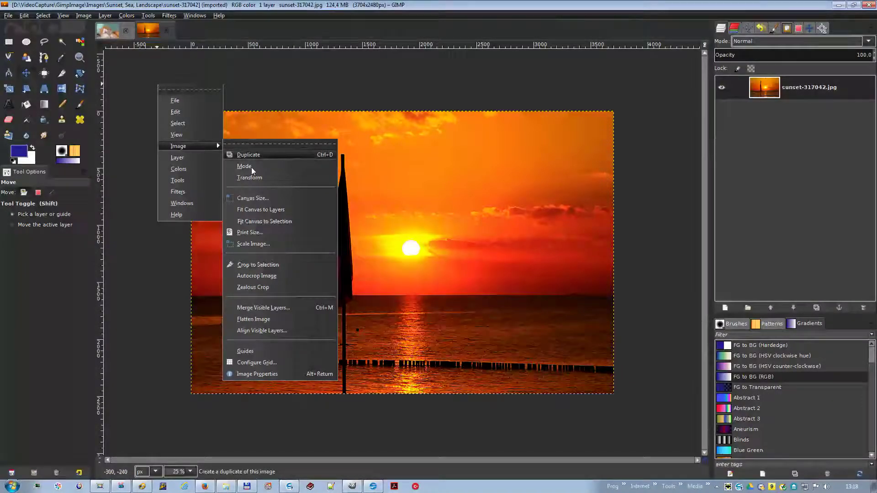
pyautogui.moveTo(250, 179)
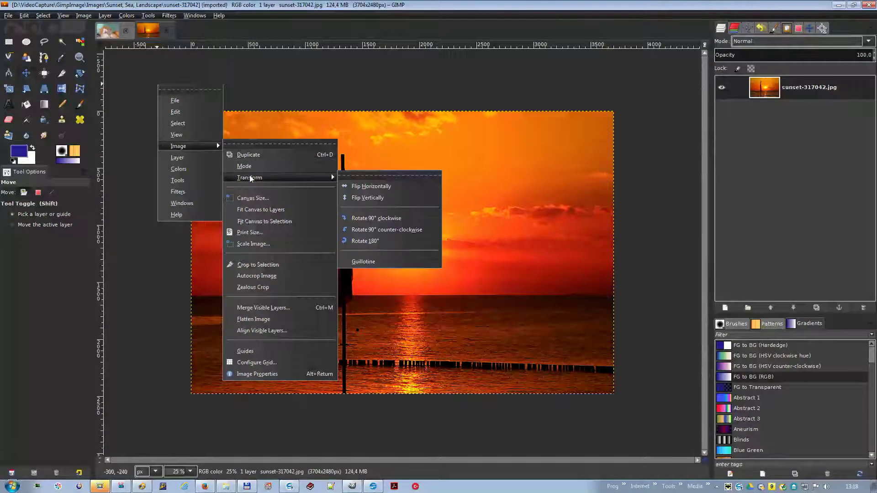
pyautogui.click(393, 185)
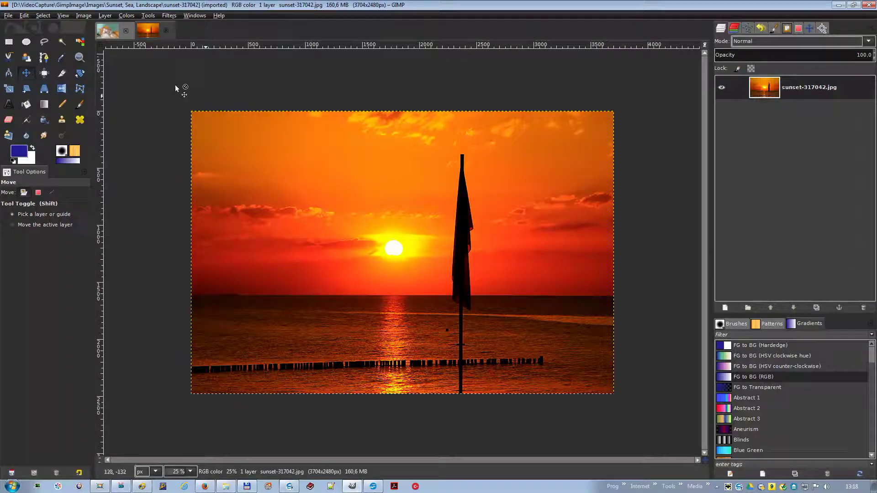
pyautogui.rightClick(162, 79)
pyautogui.moveTo(196, 143)
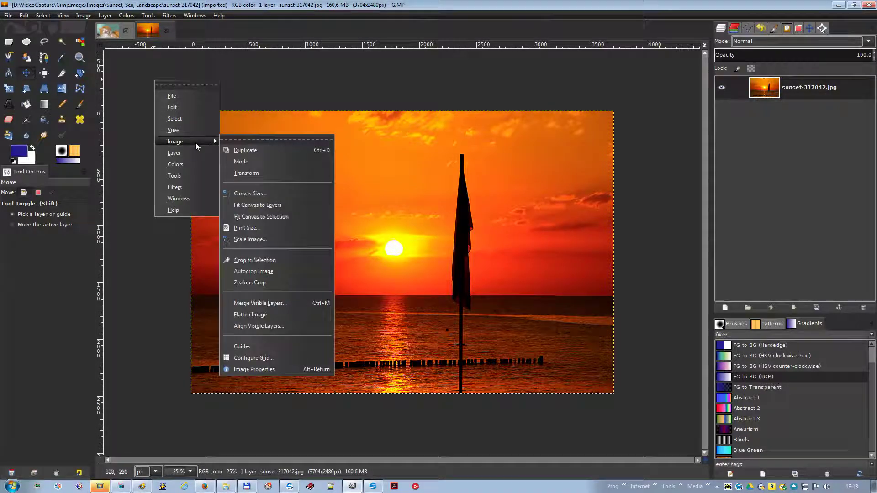
pyautogui.moveTo(282, 174)
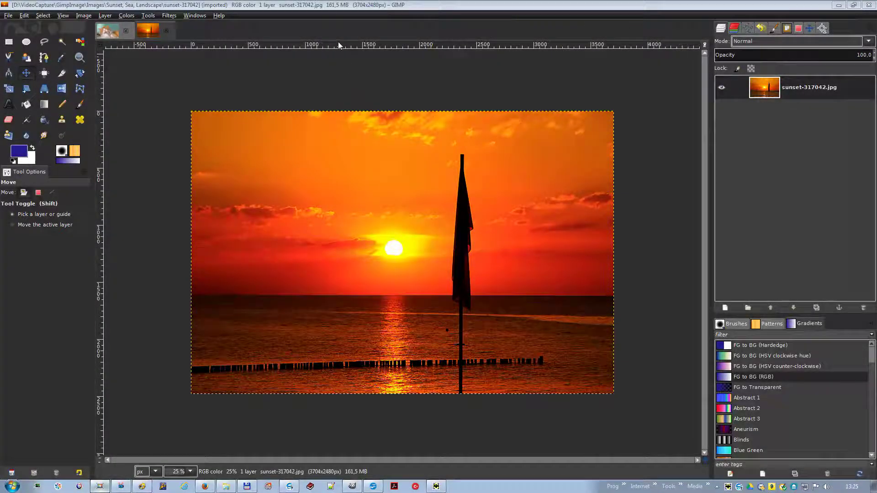
# - Drag a horizontal guide across the sea, guillotine the photo along it, and switch image tabs
pyautogui.moveTo(341, 44); pyautogui.dragTo(359, 331)
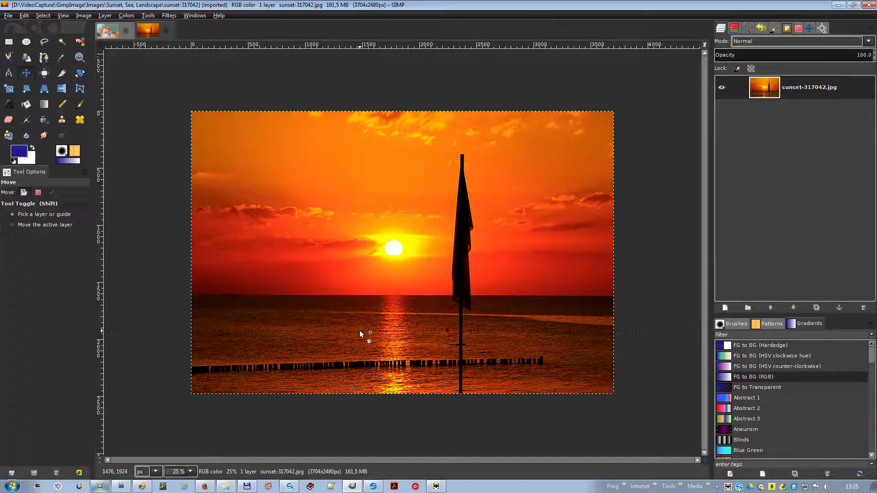
pyautogui.click(89, 16)
pyautogui.moveTo(110, 53)
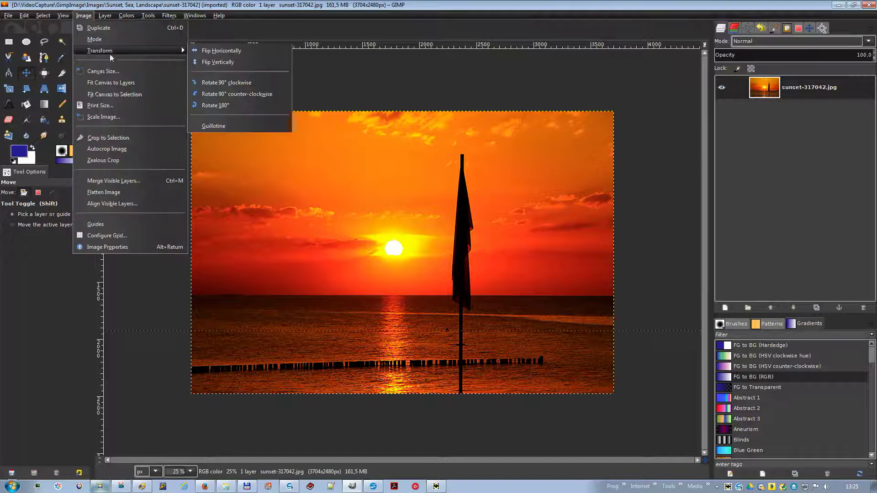
pyautogui.click(220, 126)
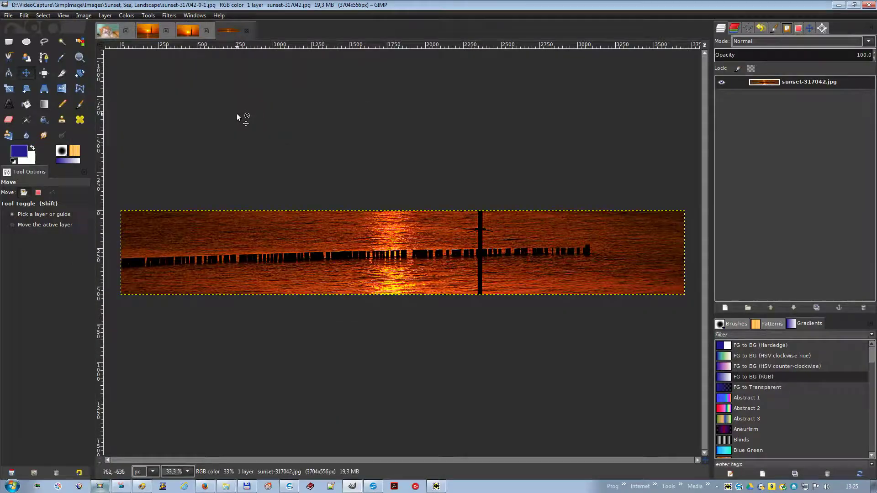
pyautogui.click(187, 33)
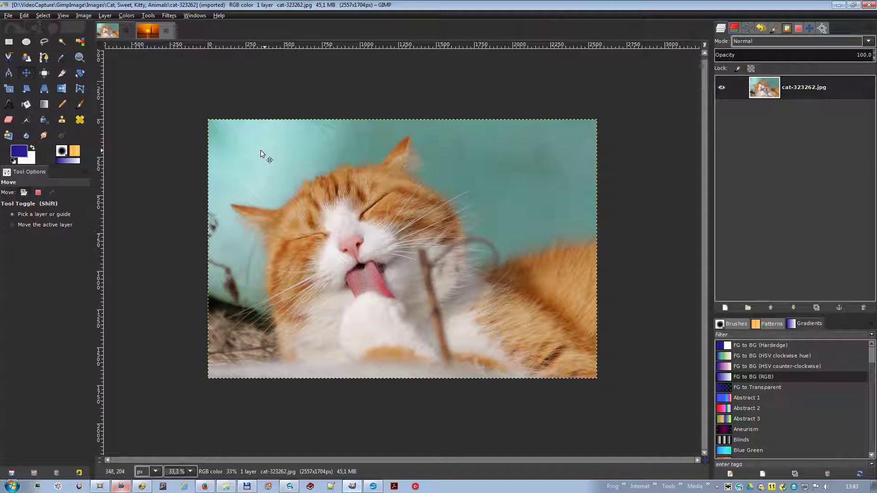
# - Enlarge the cat photo's canvas in Canvas Size, entering 2000 px for the width, and resize
pyautogui.rightClick(257, 151)
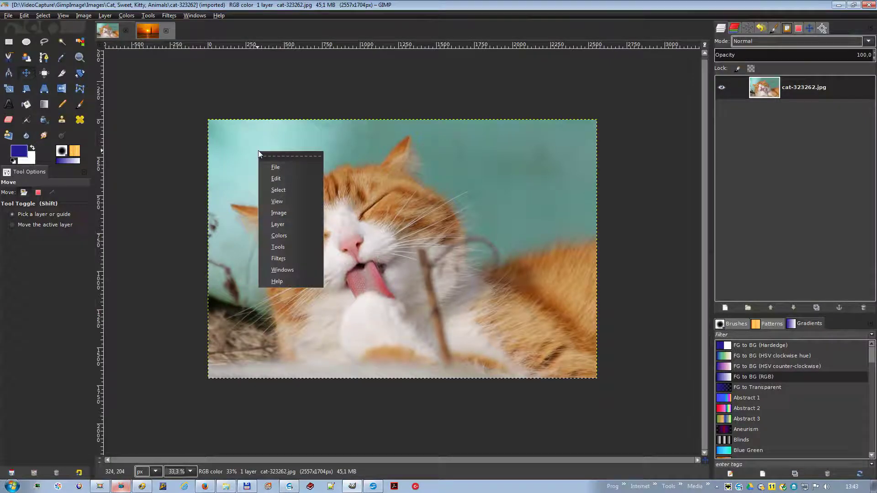
pyautogui.moveTo(298, 214)
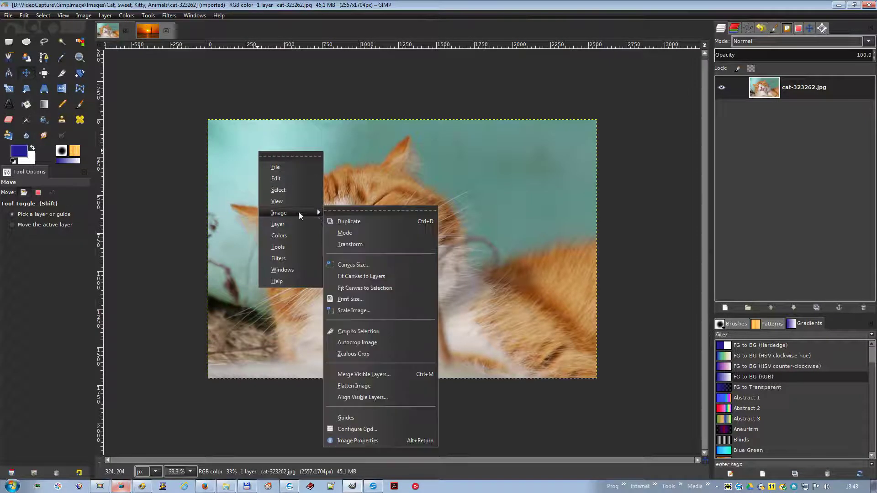
pyautogui.click(373, 265)
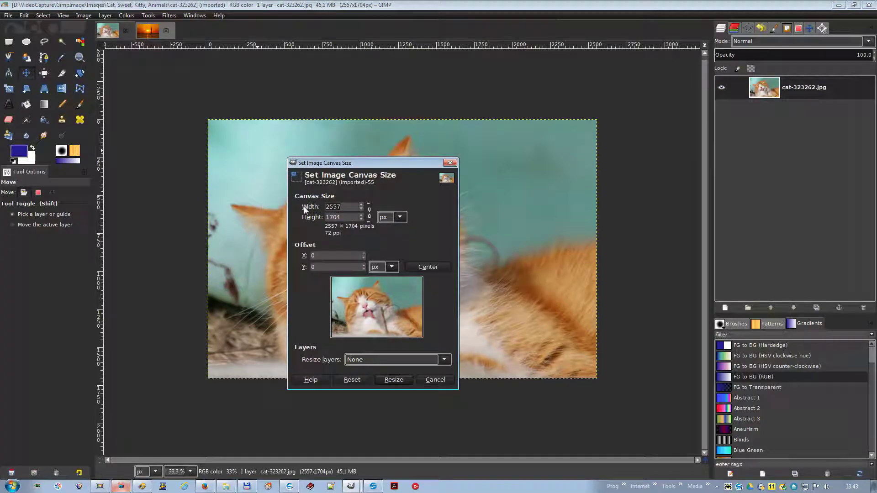
pyautogui.press('BackSpace')
pyautogui.press('BackSpace')
pyautogui.press('BackSpace')
pyautogui.press('BackSpace')
pyautogui.write('2000')
pyautogui.click(393, 380)
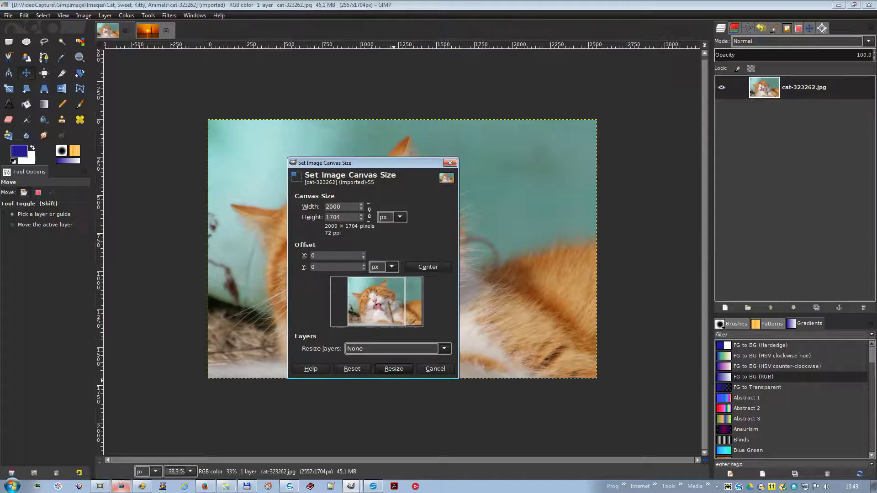
pyautogui.click(396, 370)
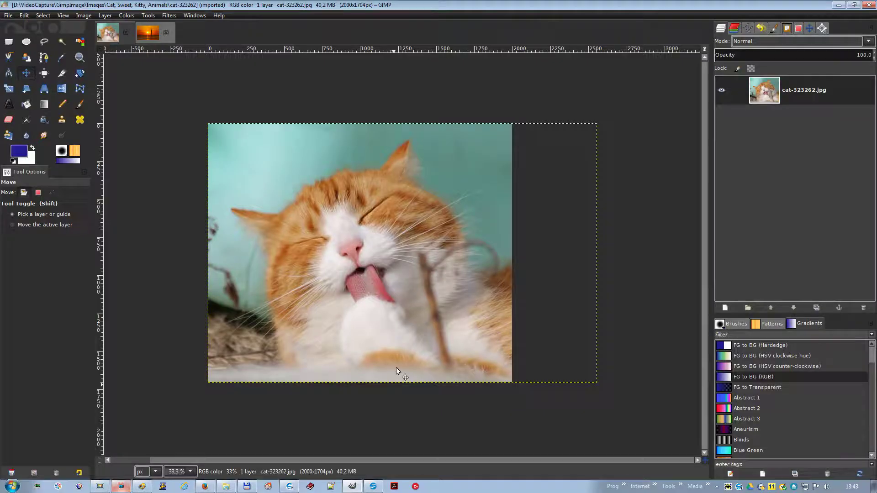
pyautogui.click(722, 91)
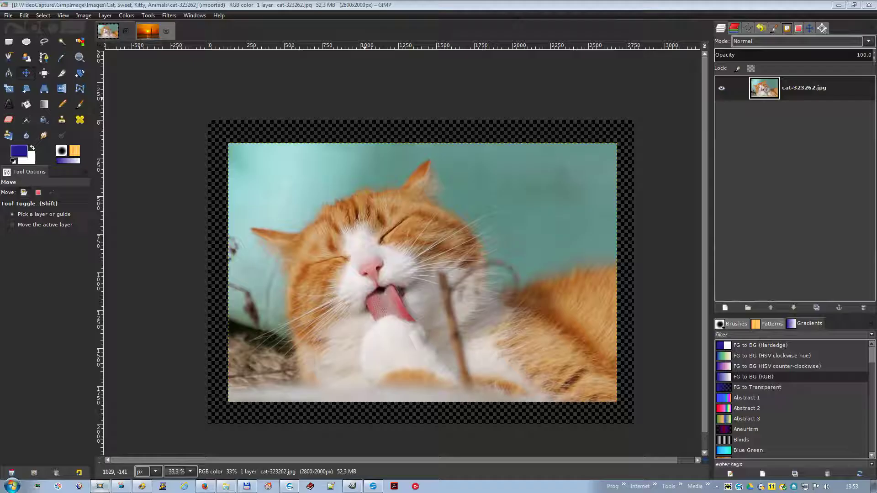
# - Apply Image > Fit Canvas to Layers so the cat photo's canvas matches its layer
pyautogui.rightClick(365, 99)
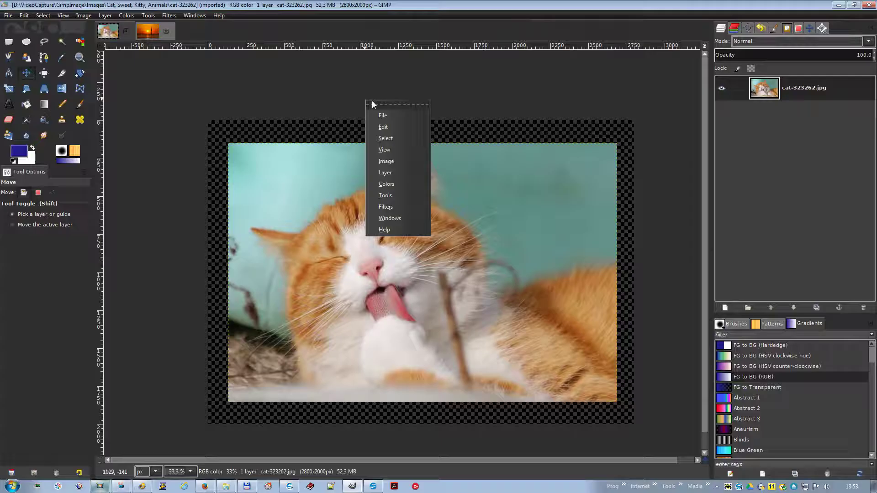
pyautogui.moveTo(406, 167)
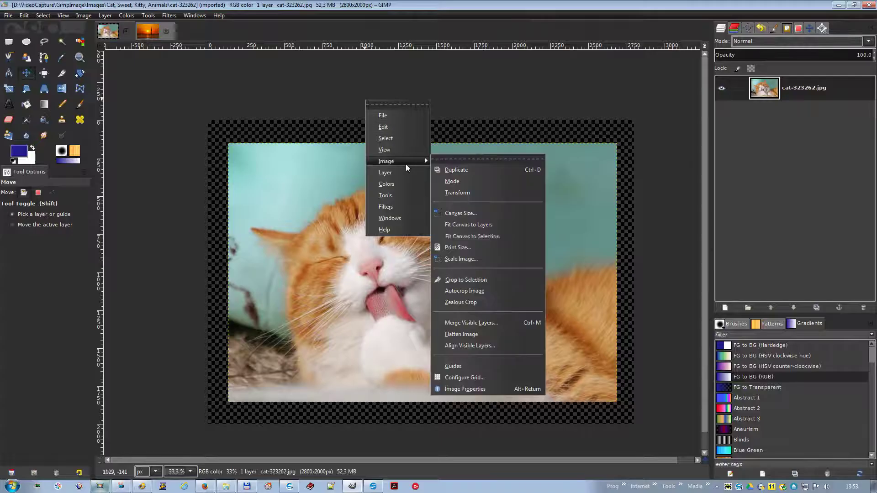
pyautogui.click(472, 224)
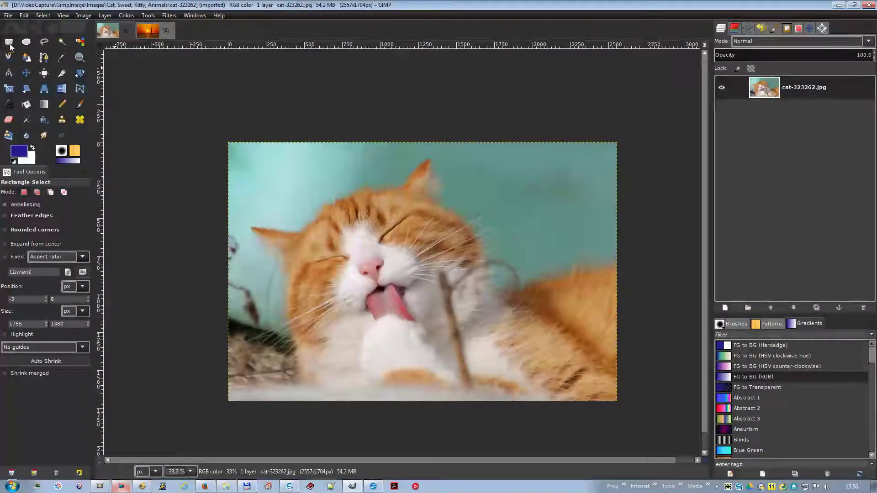
# - Select the cat photo's upper-left area and fit the canvas to it (1839 × 1410 px)
pyautogui.moveTo(226, 141); pyautogui.dragTo(507, 357)
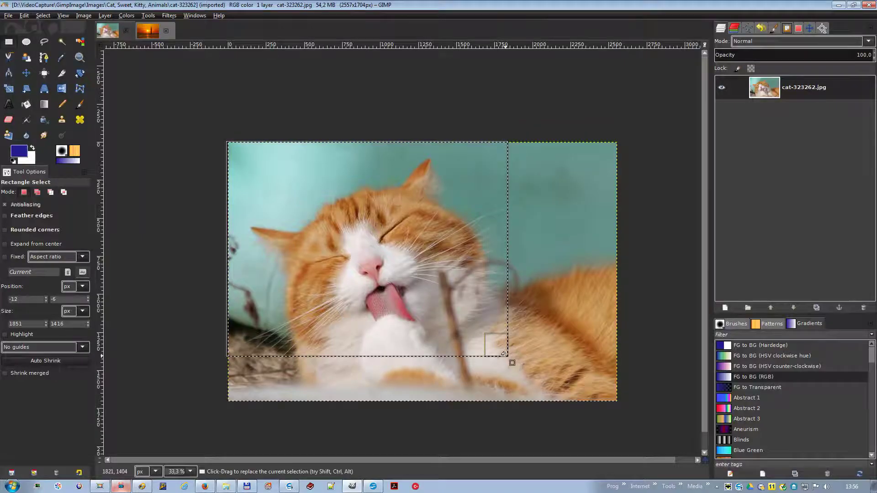
pyautogui.rightClick(308, 234)
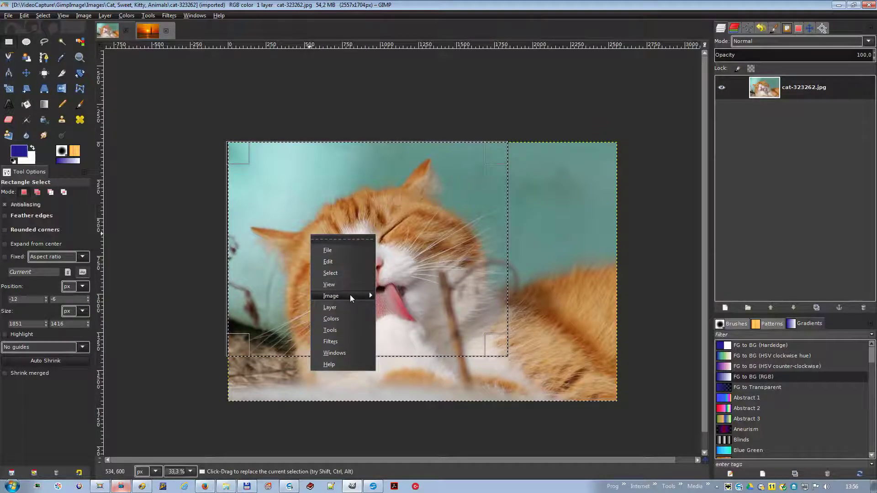
pyautogui.moveTo(350, 296)
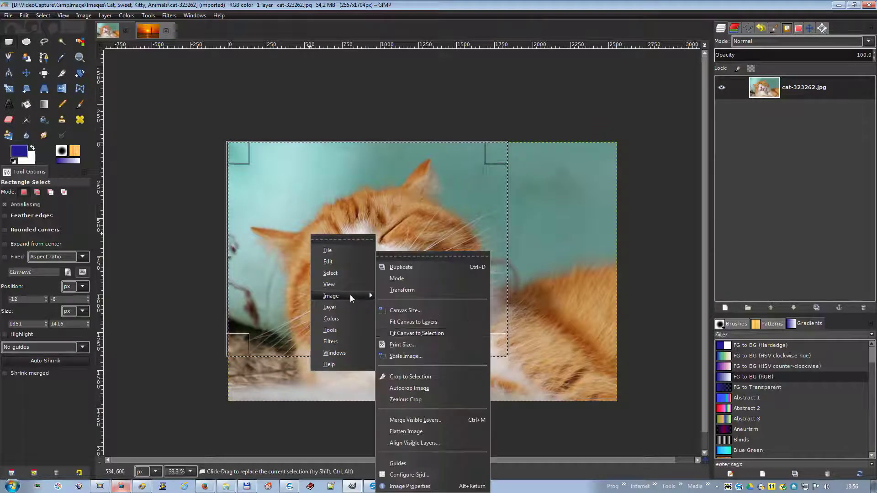
pyautogui.click(418, 333)
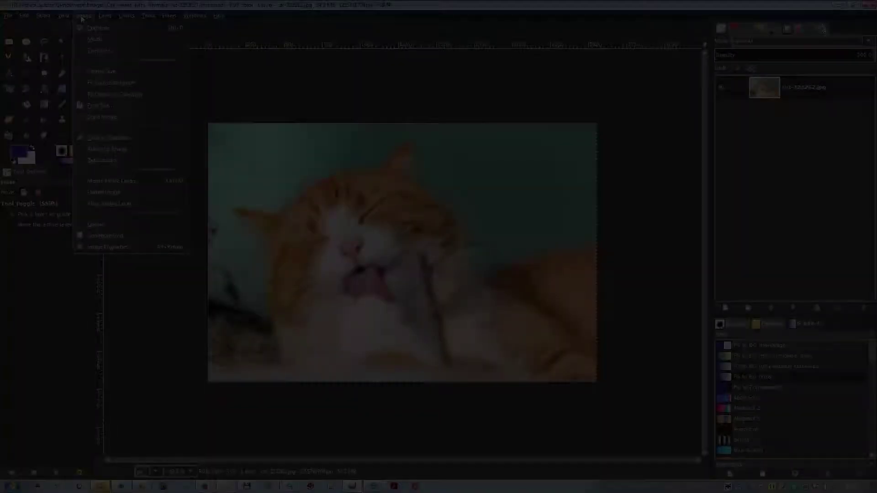
pyautogui.click(99, 105)
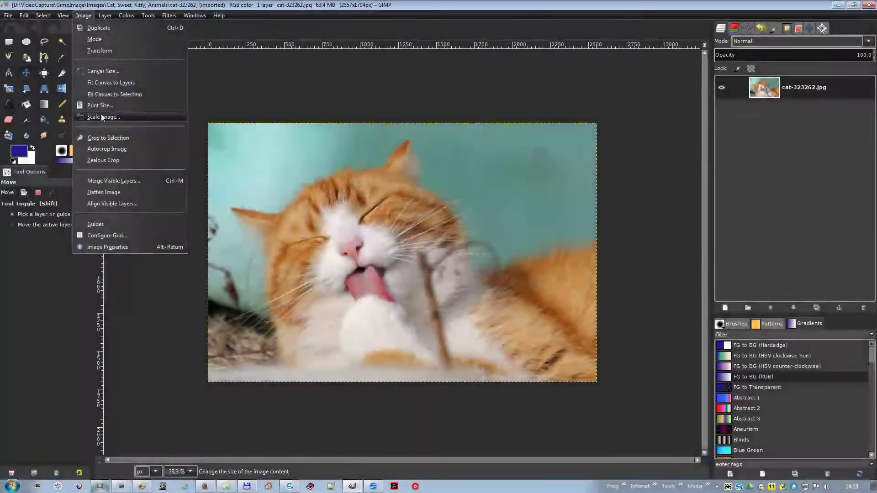
# - Scale the cat photo to 1500 × 1000 px and view it at 100% zoom
pyautogui.click(101, 117)
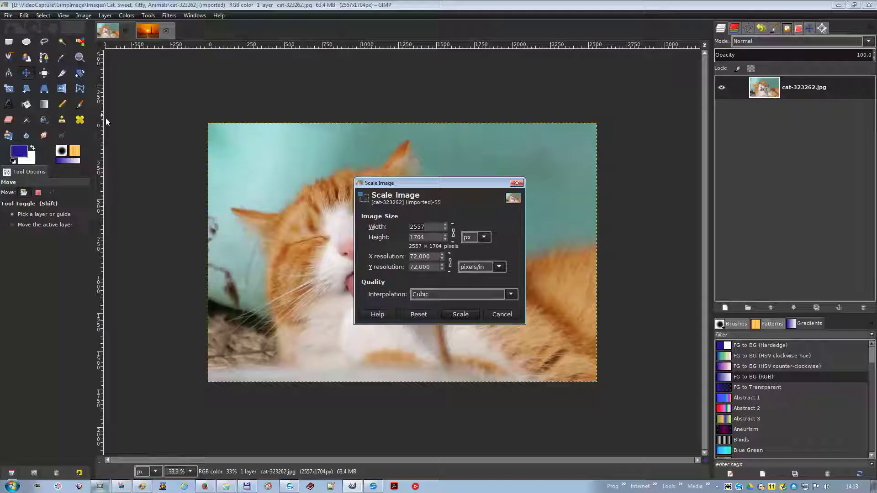
pyautogui.write('1500')
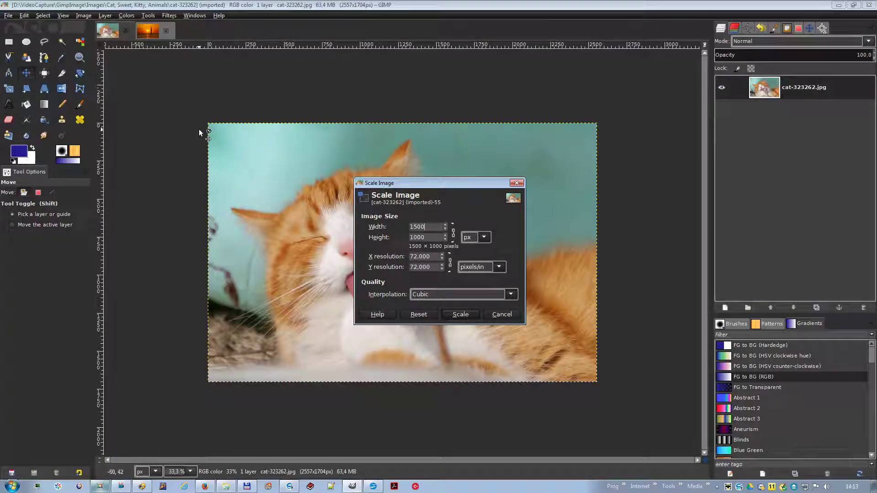
pyautogui.click(465, 313)
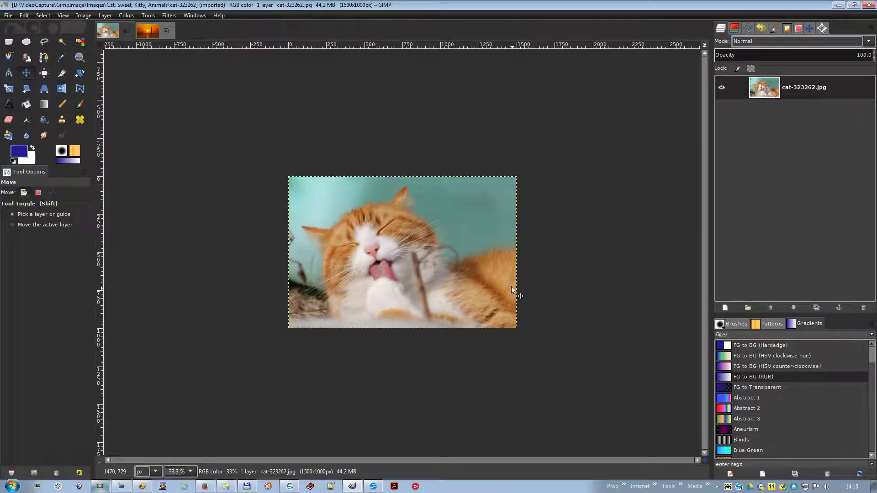
pyautogui.click(194, 472)
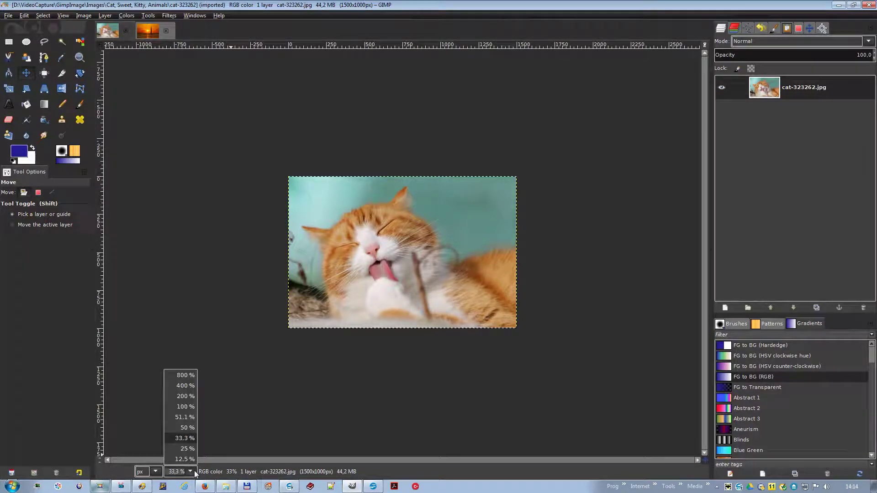
pyautogui.click(187, 407)
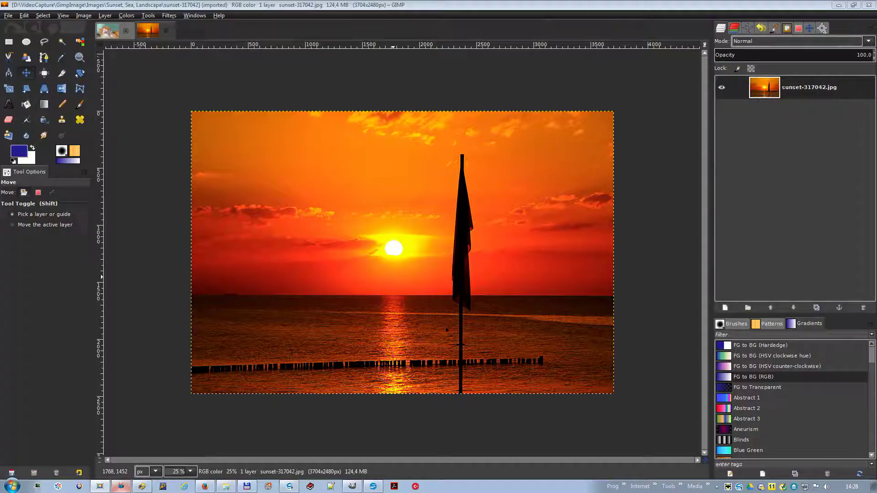
# - Rectangle-select the sun and flag area and crop the sunset photo to it (2244 × 2464 px)
pyautogui.click(9, 42)
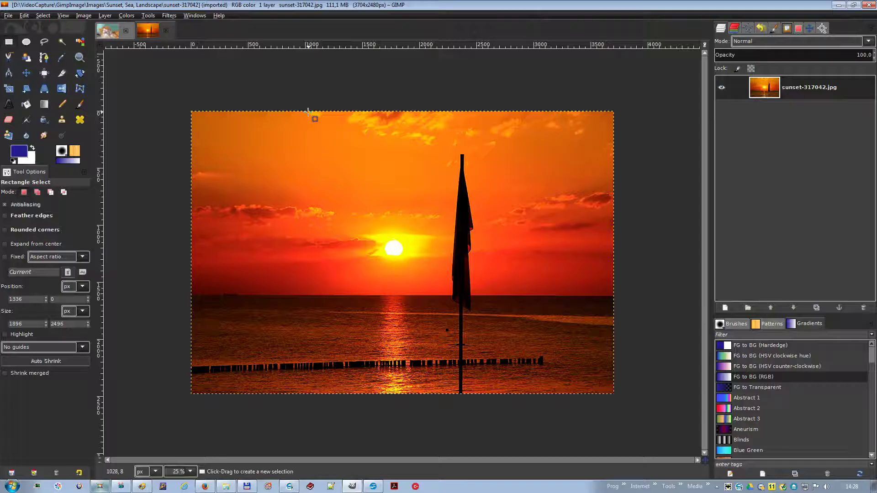
pyautogui.moveTo(308, 112); pyautogui.dragTo(564, 392)
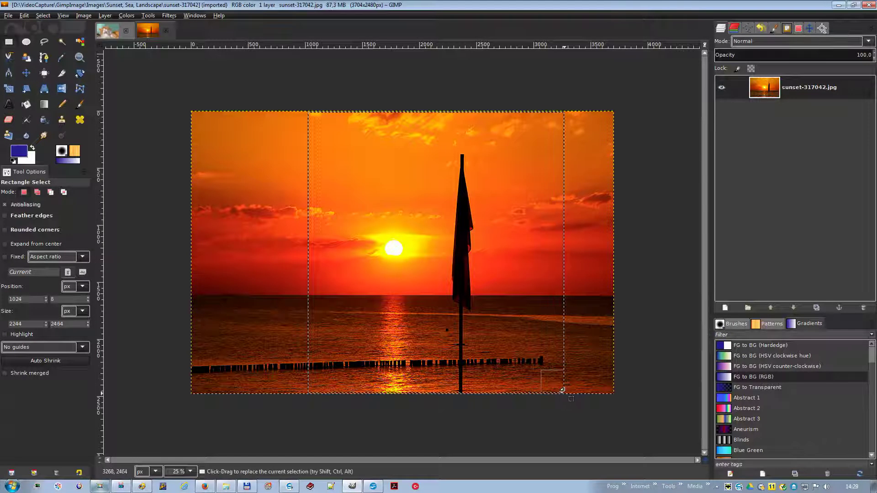
pyautogui.rightClick(386, 194)
pyautogui.moveTo(418, 255)
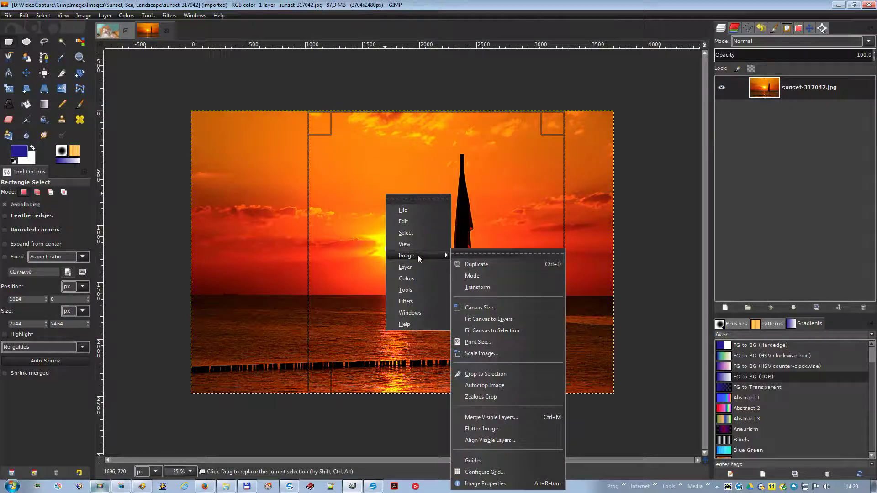
pyautogui.click(494, 373)
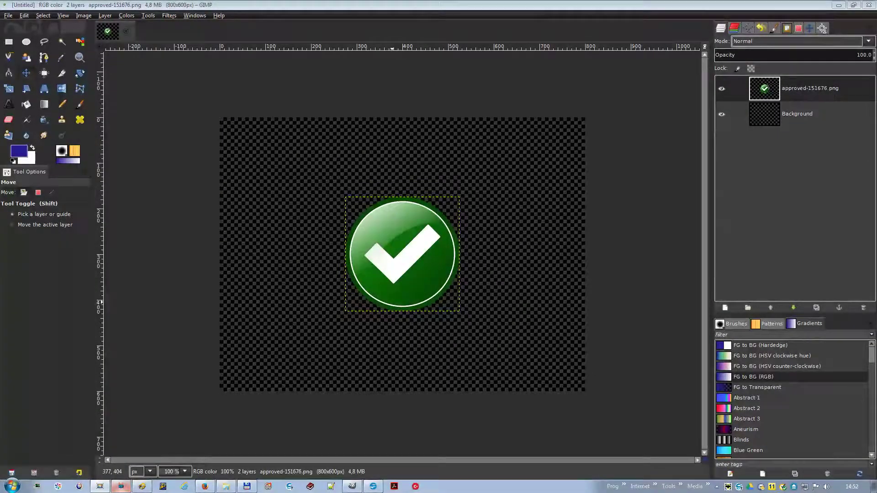
# - Run Autocrop Image on the check-mark image, trimming it to 250 × 251 px
pyautogui.rightClick(372, 229)
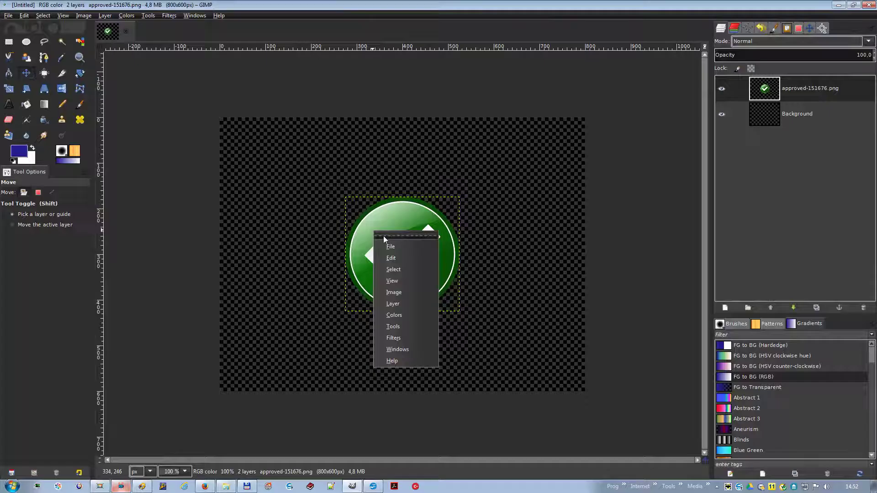
pyautogui.moveTo(417, 291)
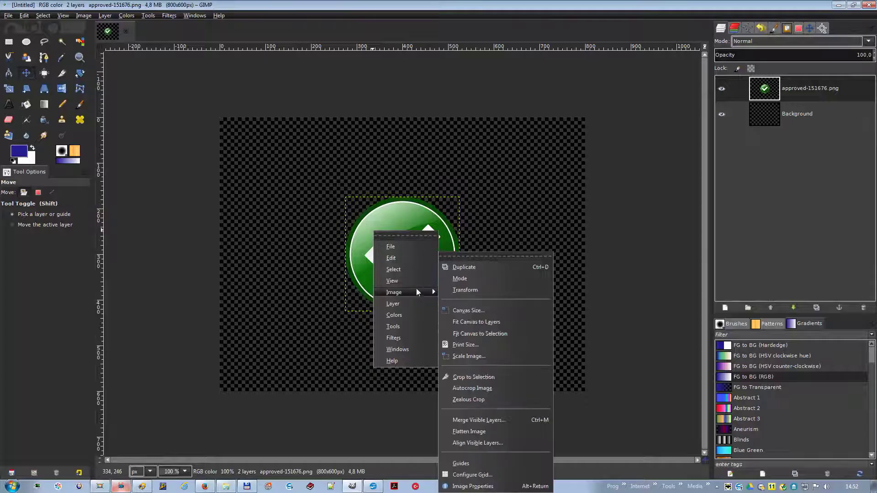
pyautogui.click(481, 388)
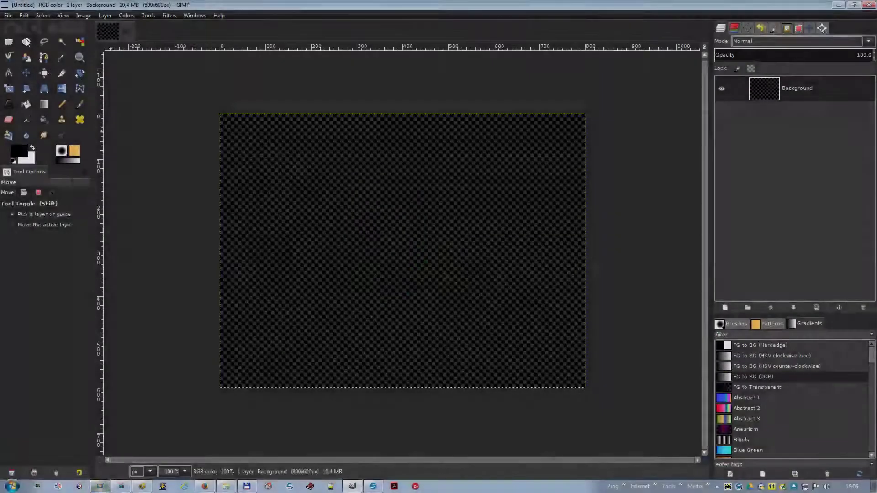
# - Select a circle in the top-left corner and bucket-fill it black
pyautogui.click(26, 41)
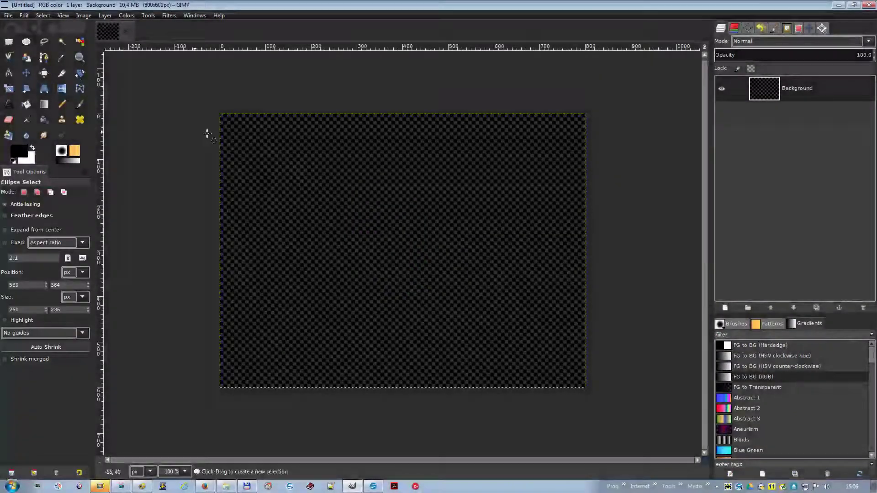
pyautogui.click(219, 114)
pyautogui.moveTo(235, 127); pyautogui.dragTo(333, 223)
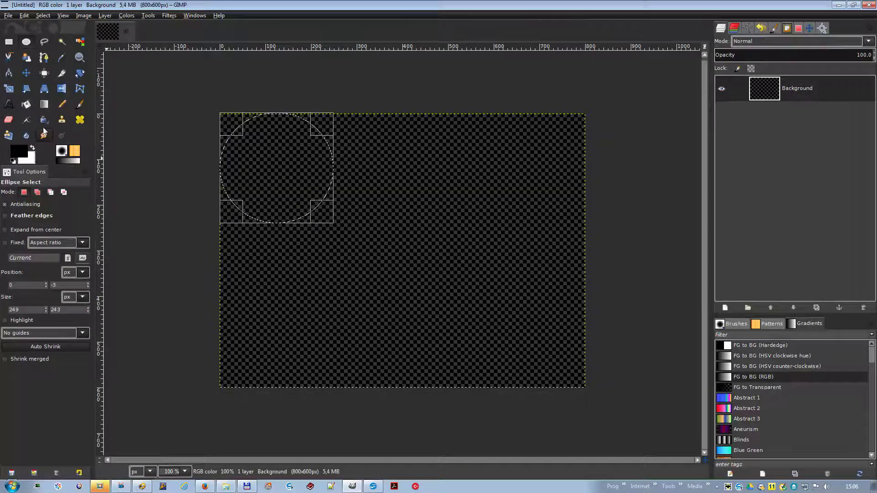
pyautogui.click(26, 104)
pyautogui.click(251, 150)
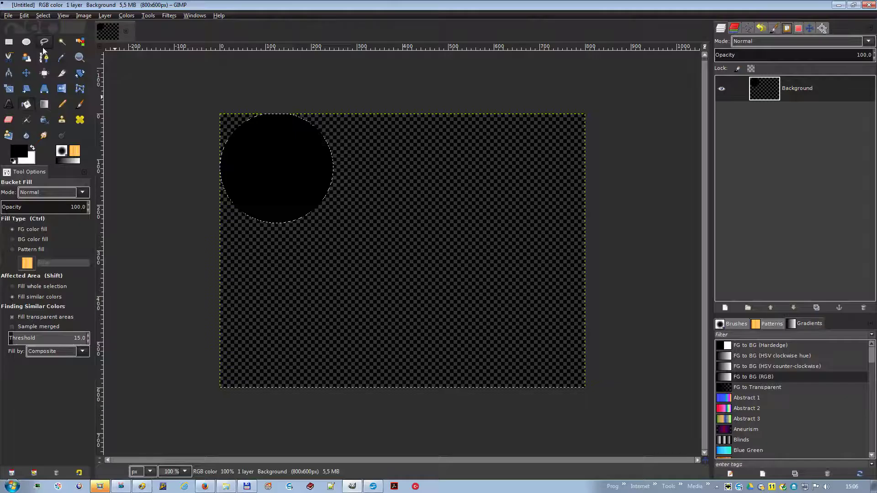
# - Select a circle in the bottom-right corner, swap colours, and fill it white
pyautogui.click(26, 41)
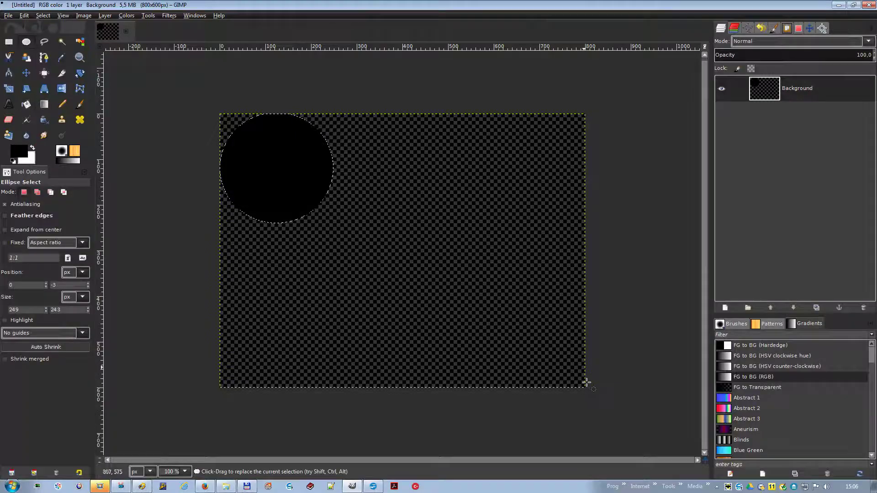
pyautogui.moveTo(584, 386); pyautogui.dragTo(474, 277)
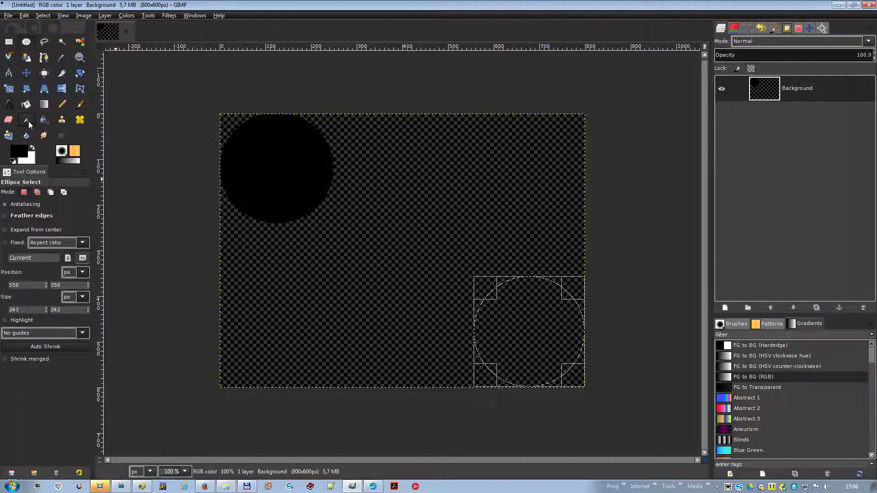
pyautogui.press('x')
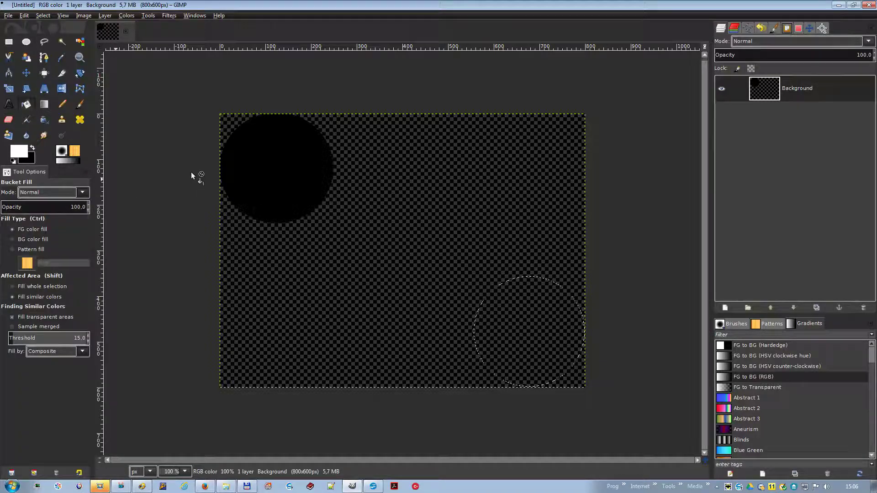
pyautogui.click(495, 302)
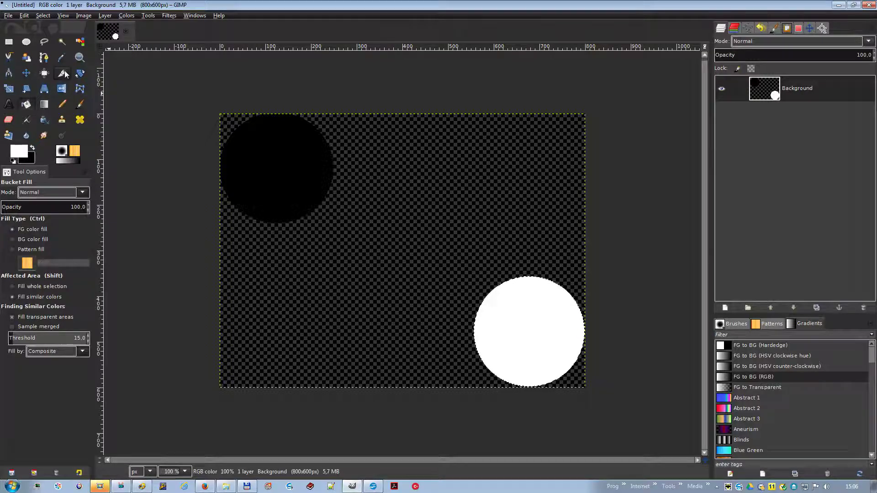
# - Apply Image > Zealous Crop to the two-circle image
pyautogui.click(27, 75)
pyautogui.click(82, 17)
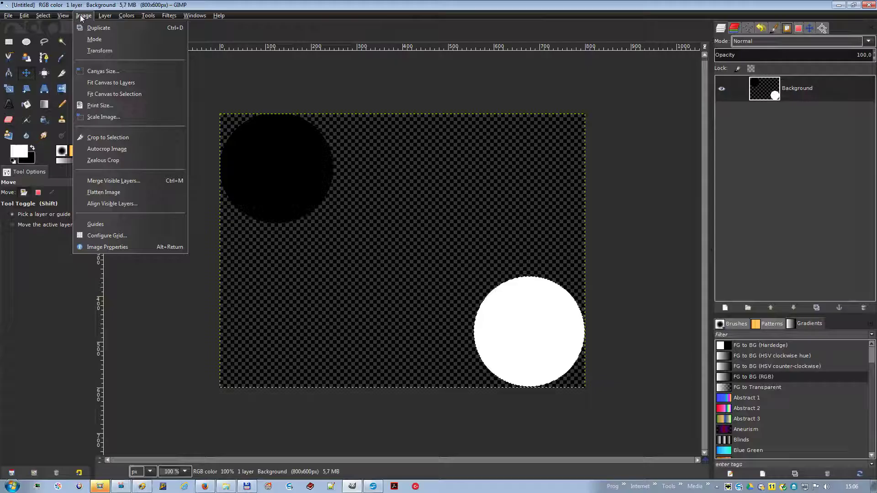
pyautogui.click(124, 160)
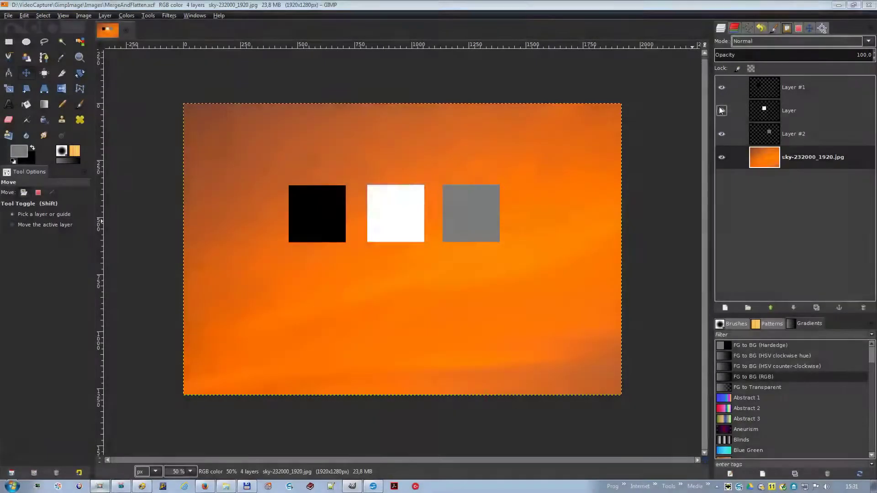
# - Hide the white-square layer, merge the visible layers, then make the white-square layer visible again
pyautogui.click(721, 110)
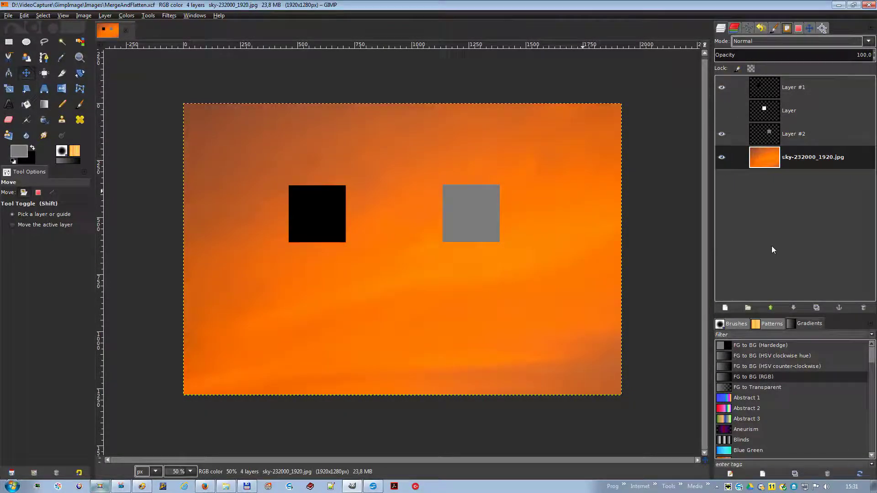
pyautogui.rightClick(739, 227)
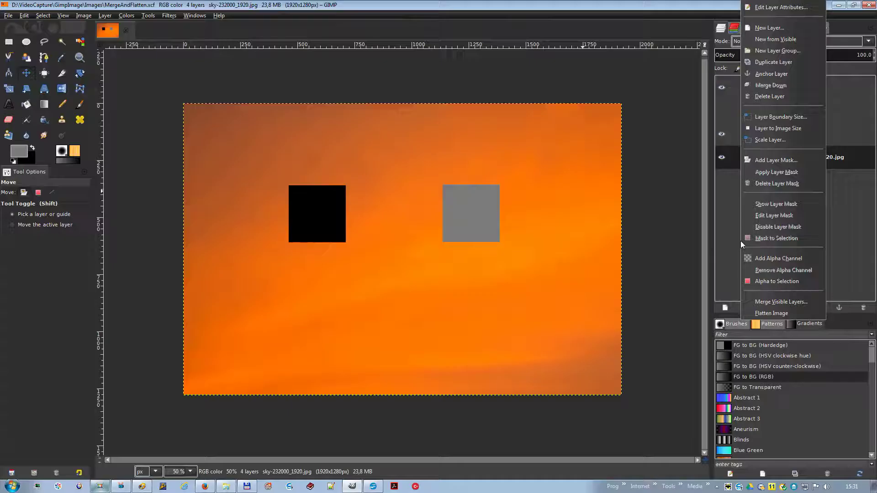
pyautogui.click(767, 302)
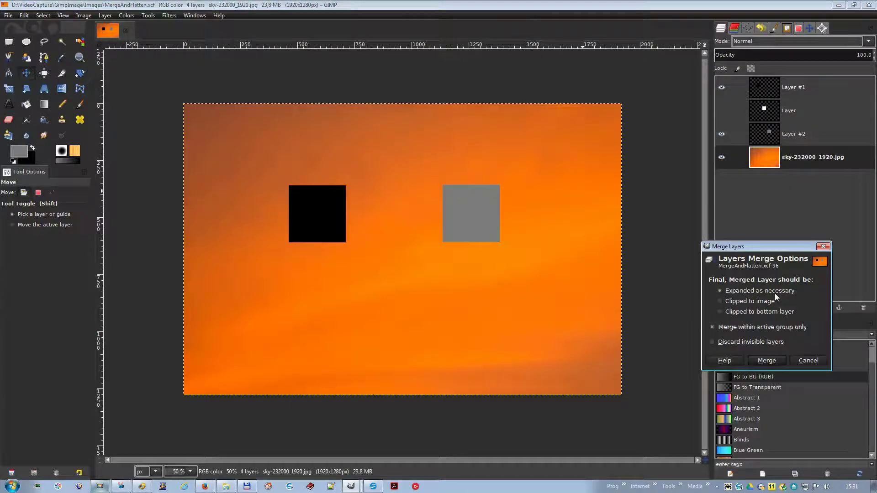
pyautogui.click(768, 361)
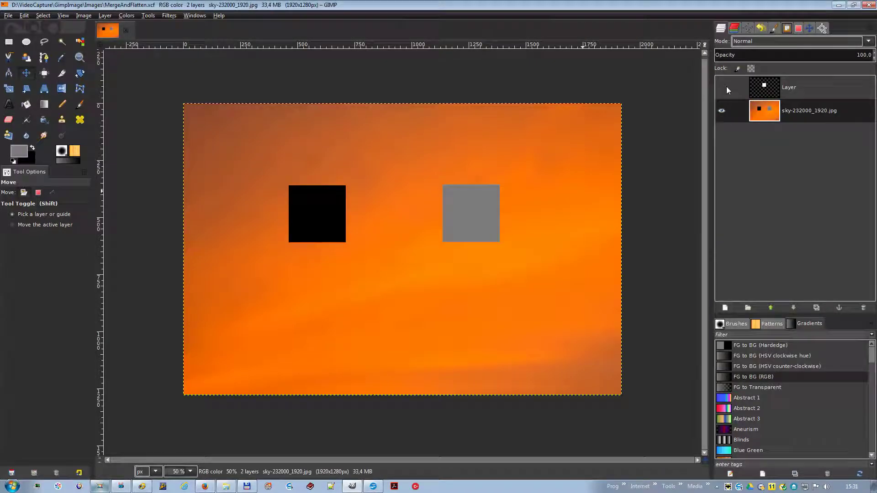
pyautogui.click(722, 88)
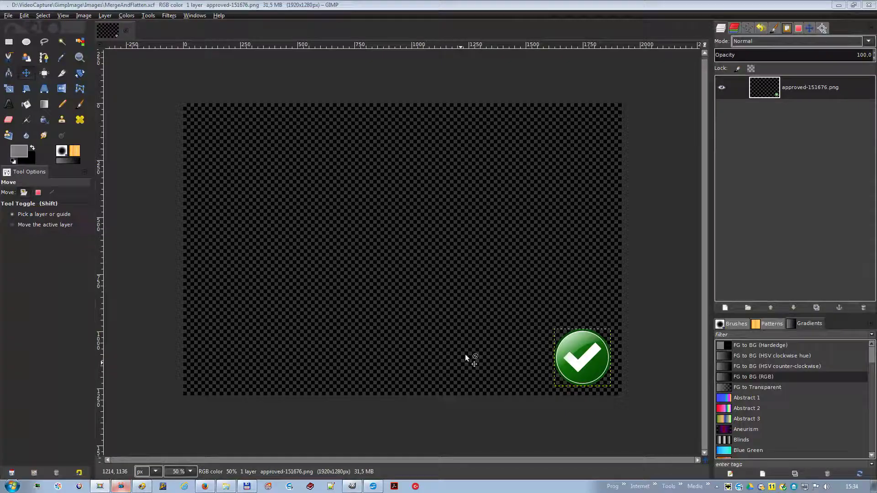
# - Flatten the check-mark image into a single layer, then undo the flatten
pyautogui.rightClick(419, 260)
pyautogui.moveTo(465, 319)
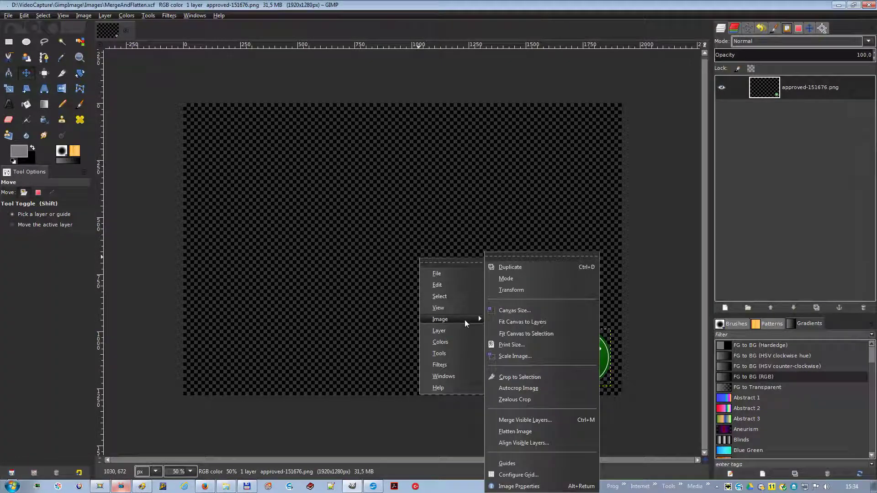
pyautogui.click(536, 431)
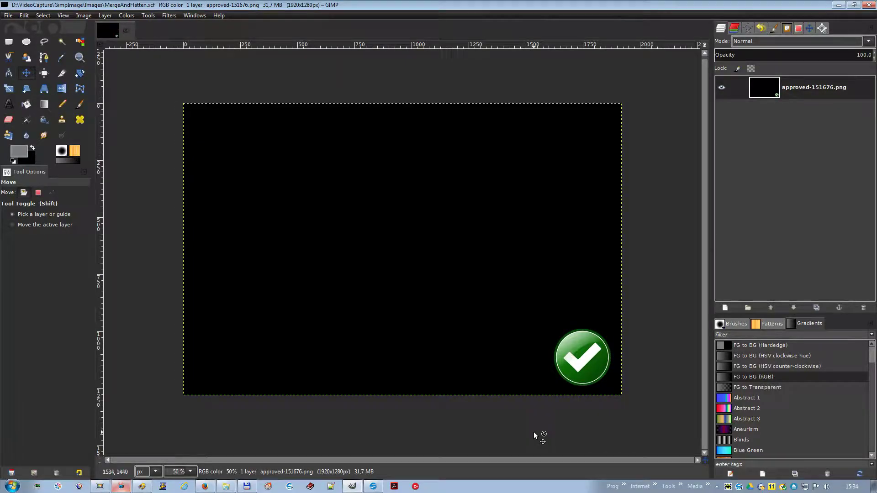
pyautogui.hotkey('ctrl', 'z')
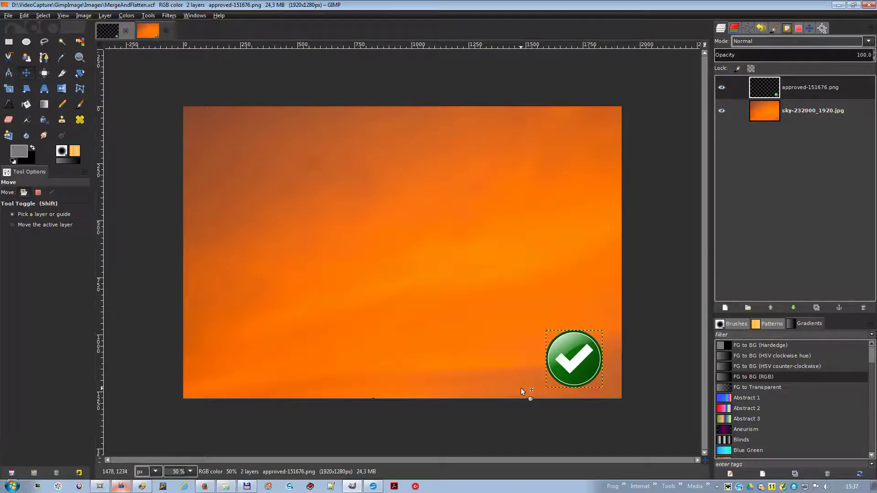
# - Flatten the image into one layer
pyautogui.rightClick(446, 187)
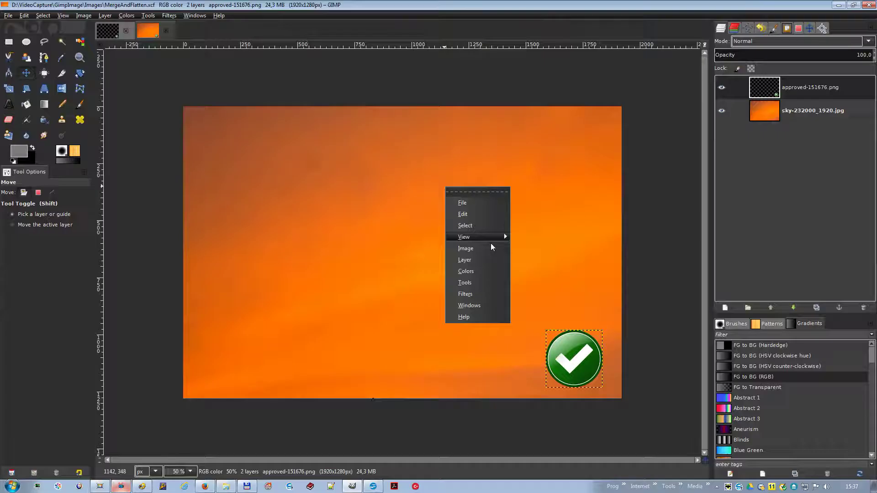
pyautogui.moveTo(490, 244)
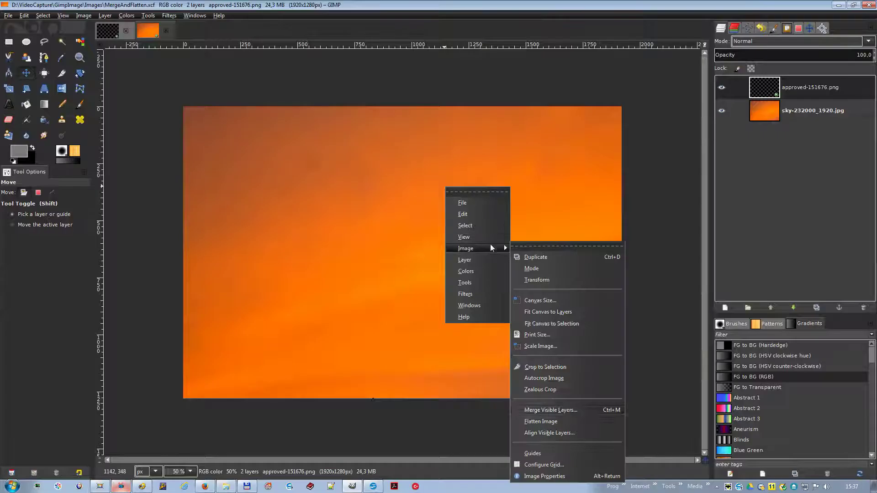
pyautogui.click(562, 421)
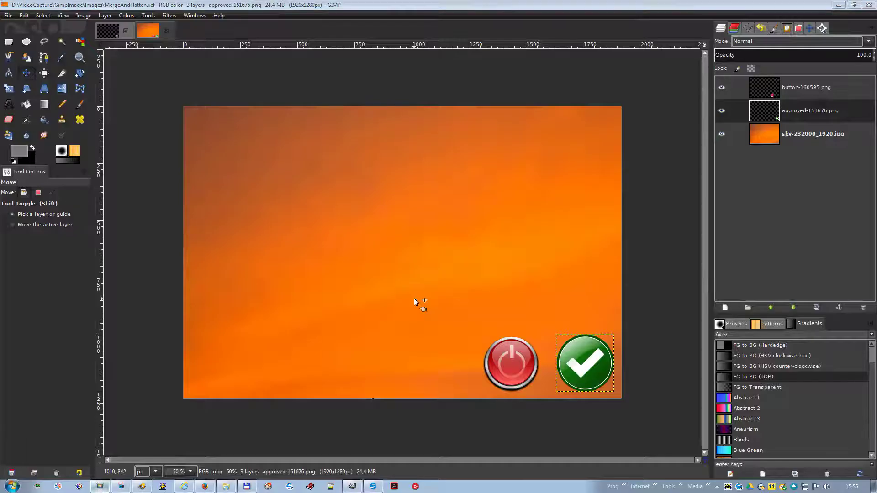
# - Align the visible layers with vertical style Collect, based on the top edge
pyautogui.rightClick(384, 212)
pyautogui.moveTo(427, 276)
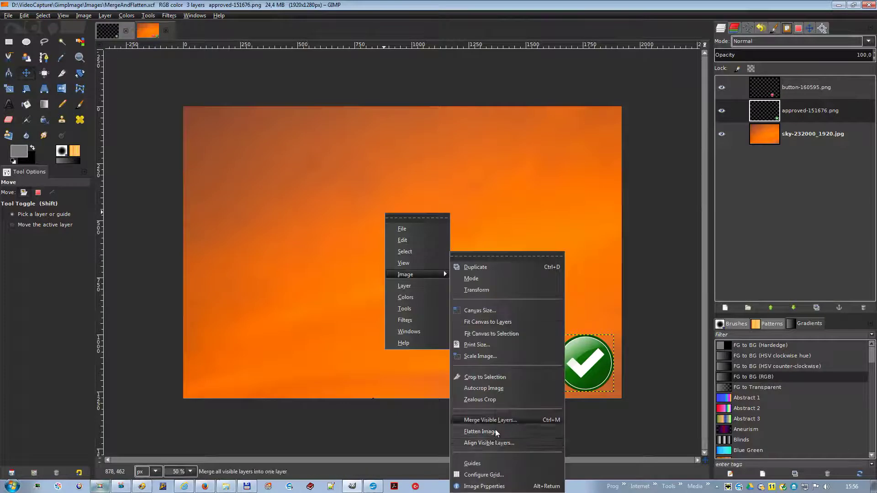
pyautogui.click(495, 442)
pyautogui.click(463, 243)
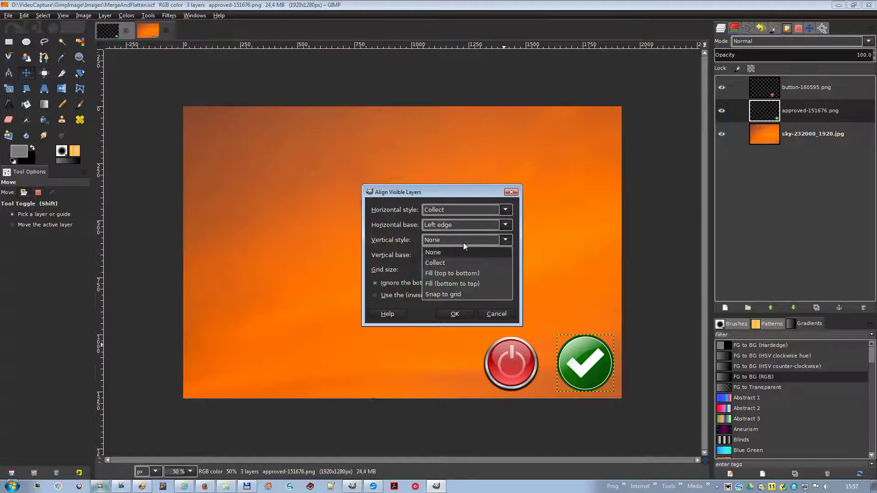
pyautogui.click(443, 261)
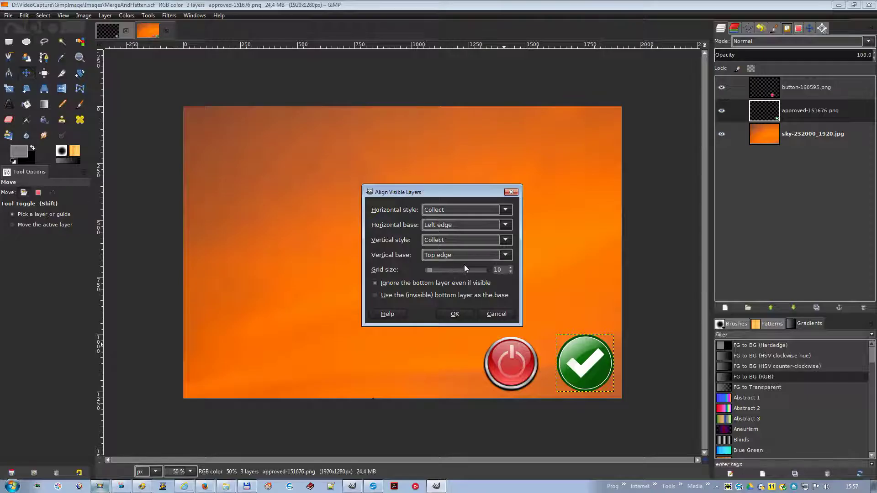
pyautogui.click(455, 314)
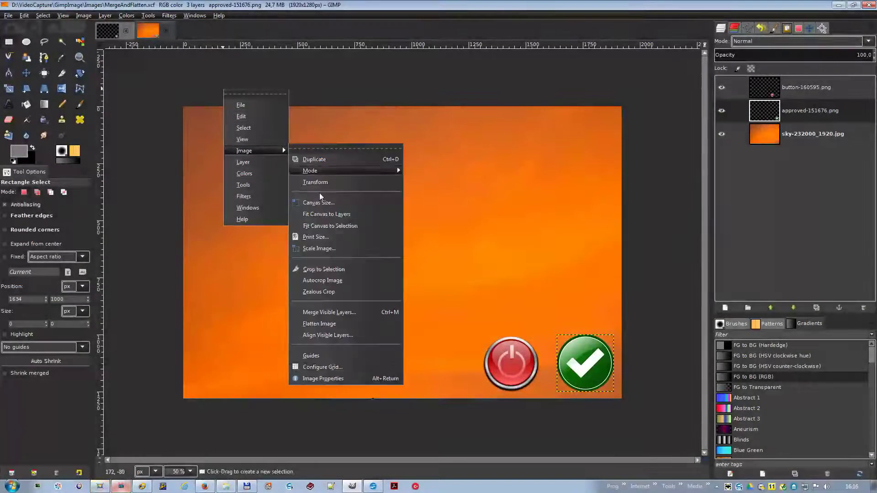
# - Add a horizontal guide at 50% of the image height
pyautogui.moveTo(354, 356)
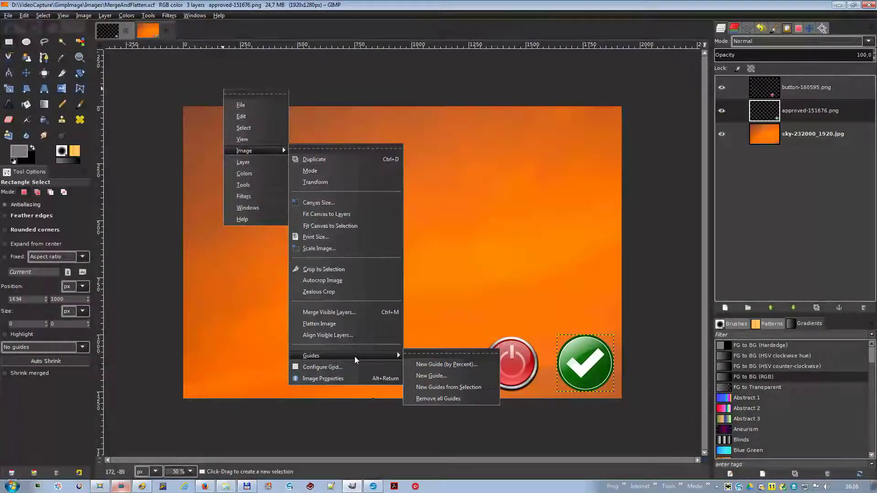
pyautogui.click(457, 365)
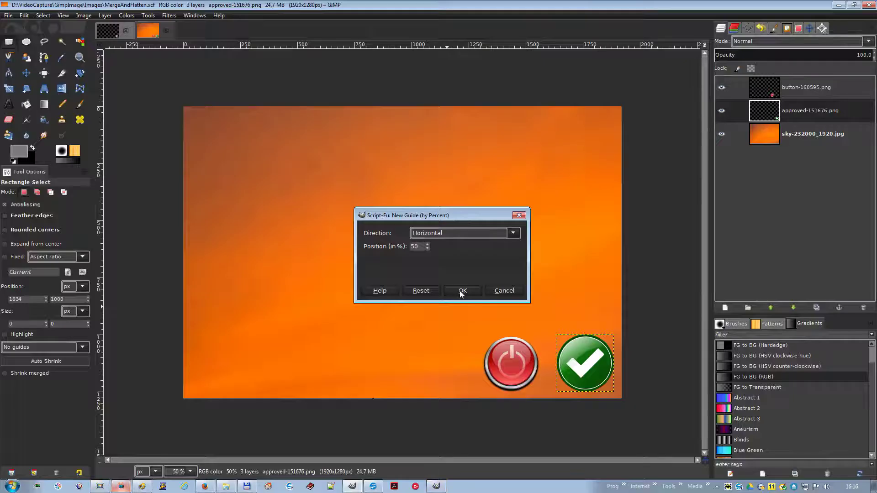
pyautogui.click(462, 291)
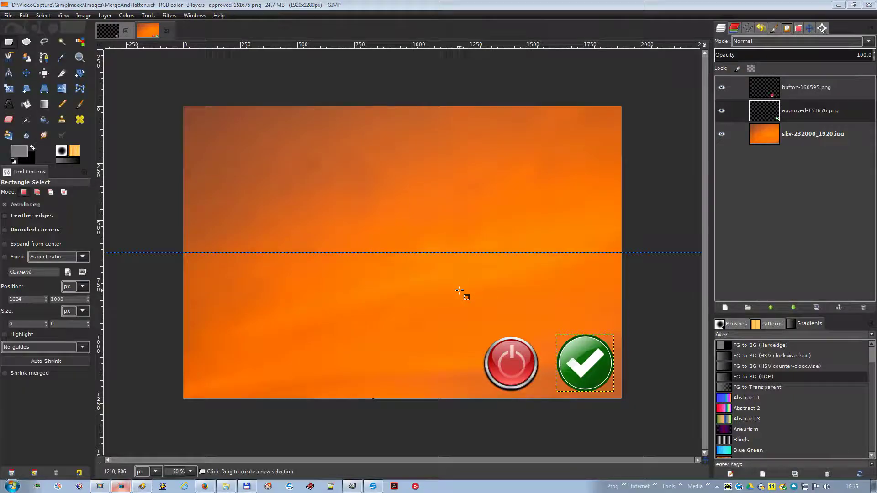
# - Add a vertical guide at 50% of the image width
pyautogui.rightClick(295, 81)
pyautogui.moveTo(335, 141)
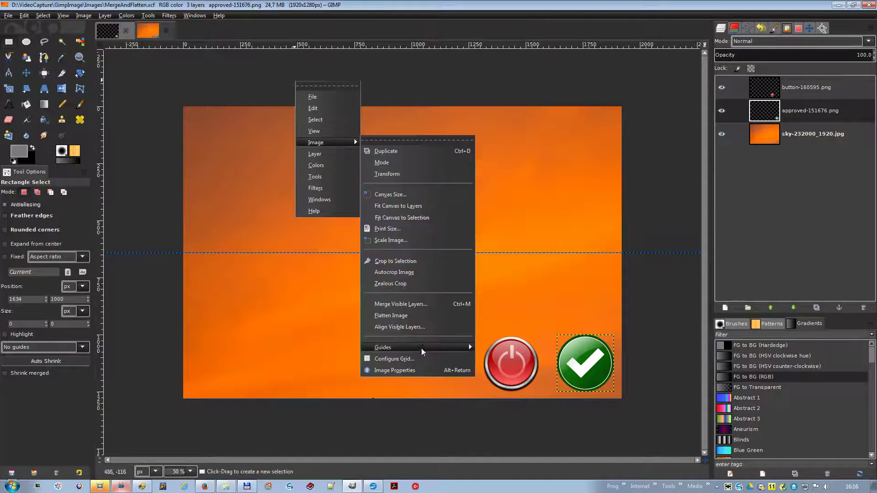
pyautogui.moveTo(421, 350)
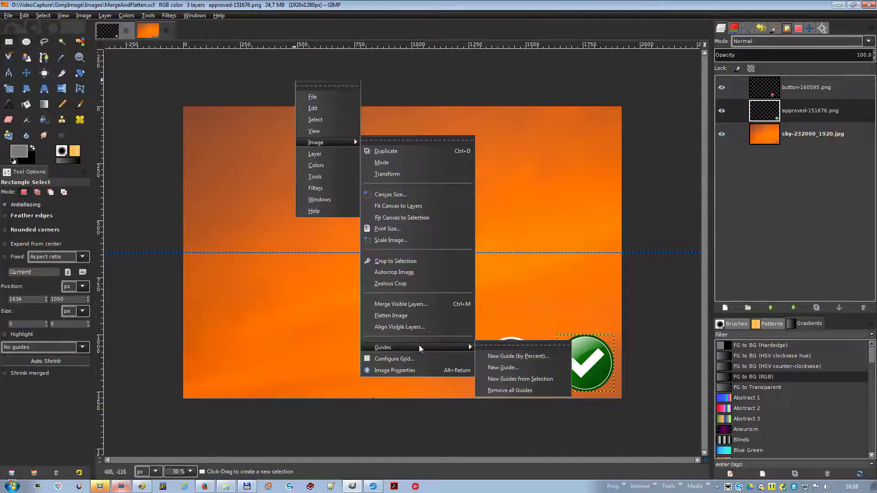
pyautogui.click(505, 358)
pyautogui.click(473, 232)
pyautogui.click(429, 253)
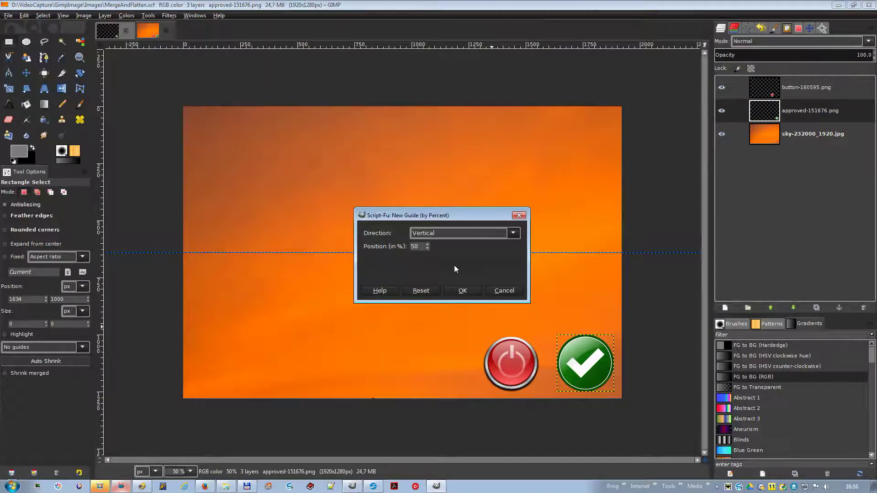
pyautogui.click(461, 291)
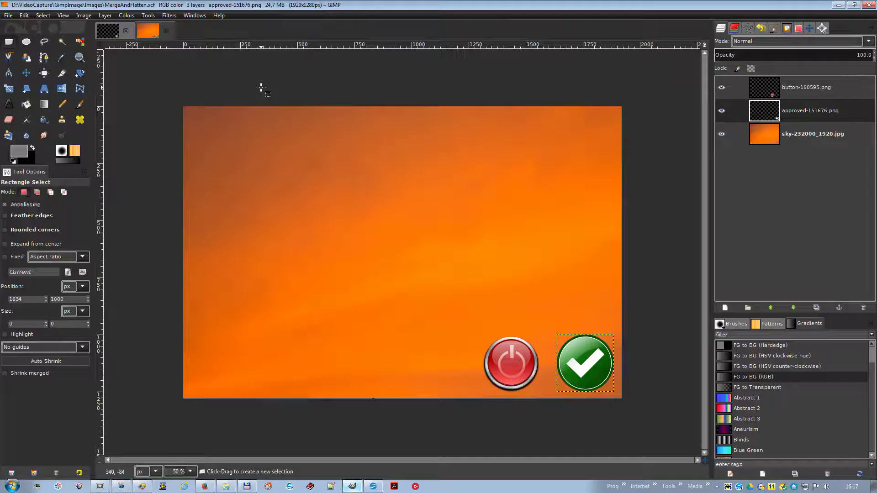
# - Add a horizontal guide at the 250 px position
pyautogui.rightClick(261, 88)
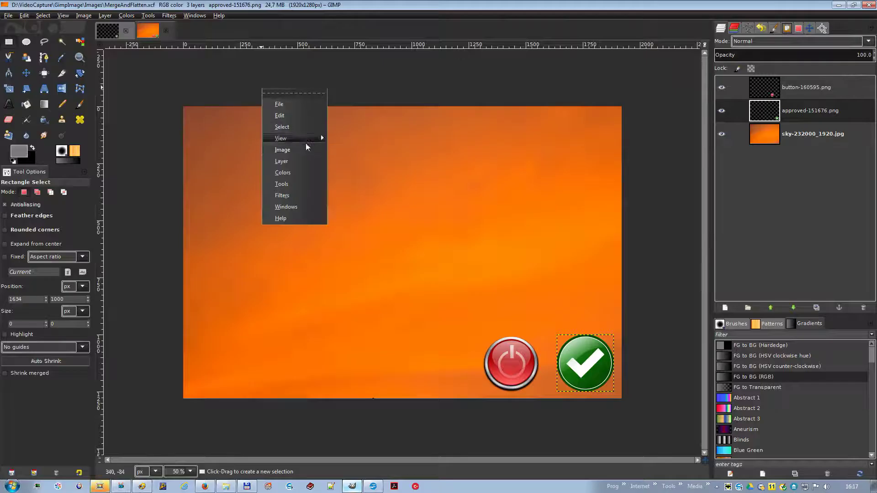
pyautogui.moveTo(308, 150)
pyautogui.moveTo(389, 352)
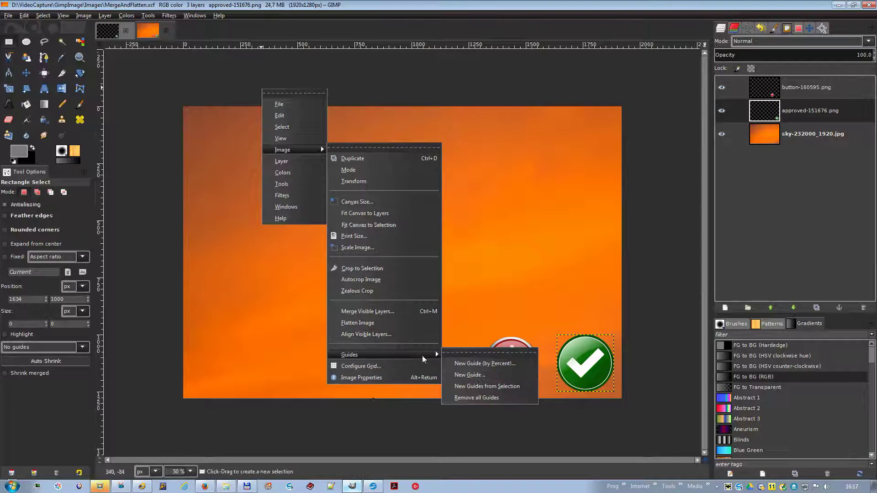
pyautogui.click(476, 375)
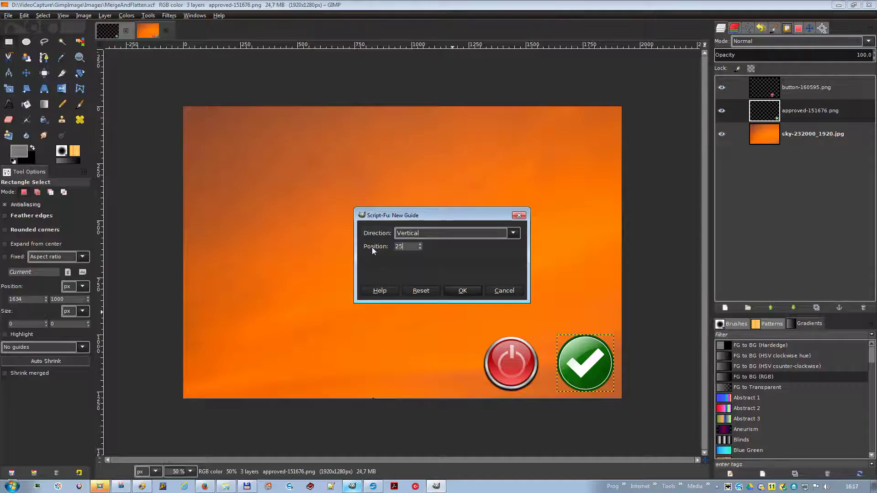
pyautogui.click(448, 234)
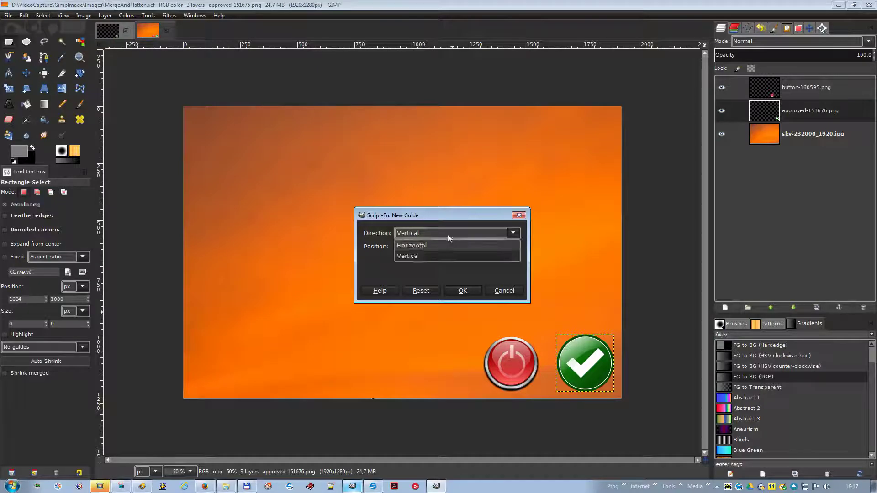
pyautogui.click(424, 246)
pyautogui.click(463, 290)
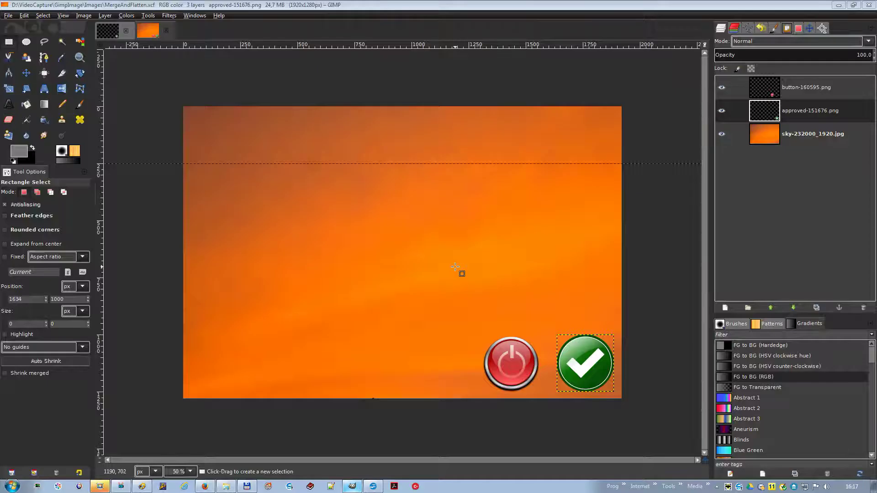
# - Add a vertical guide at the 50 px position near the left edge
pyautogui.rightClick(323, 206)
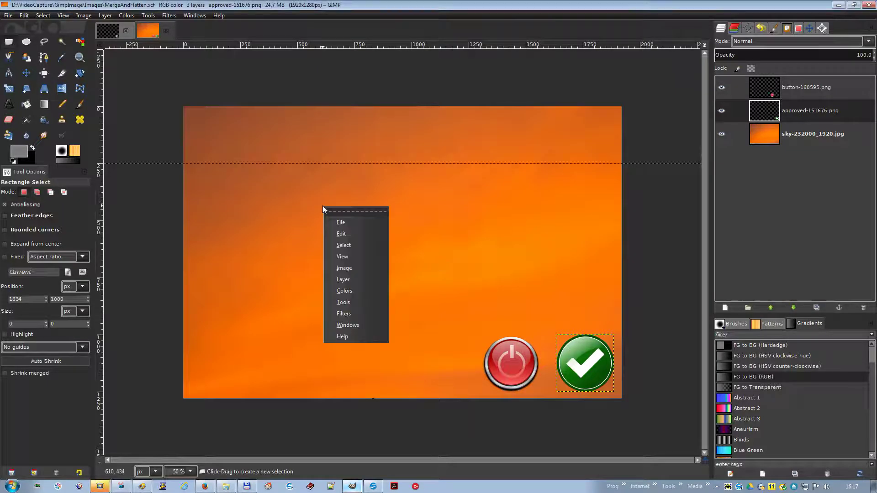
pyautogui.moveTo(366, 269)
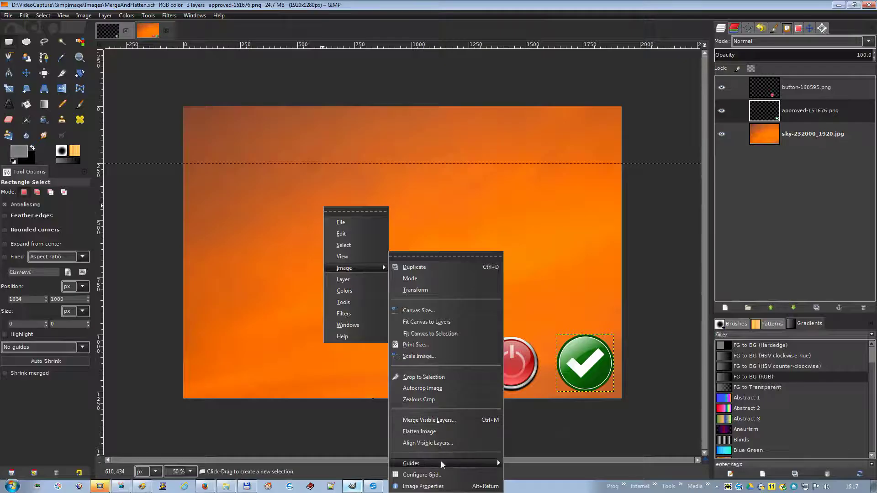
pyautogui.moveTo(441, 464)
pyautogui.click(523, 465)
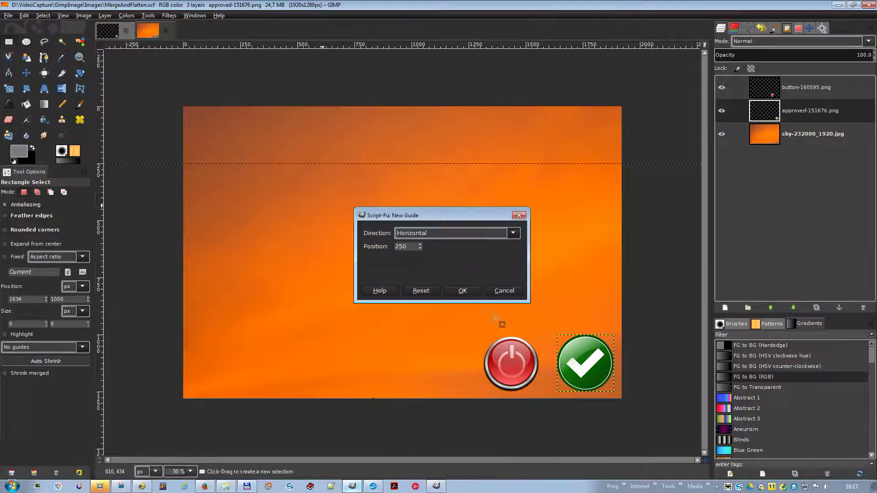
pyautogui.click(435, 237)
pyautogui.click(418, 253)
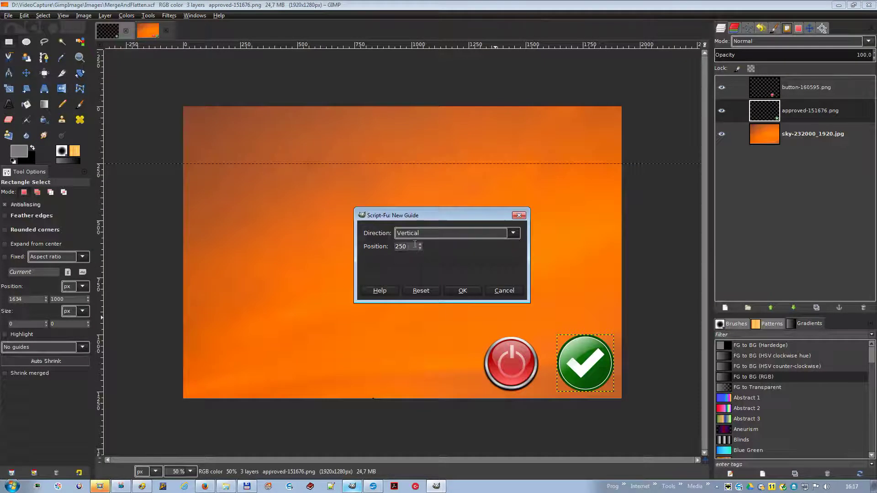
pyautogui.doubleClick(415, 246)
pyautogui.write('50')
pyautogui.click(461, 290)
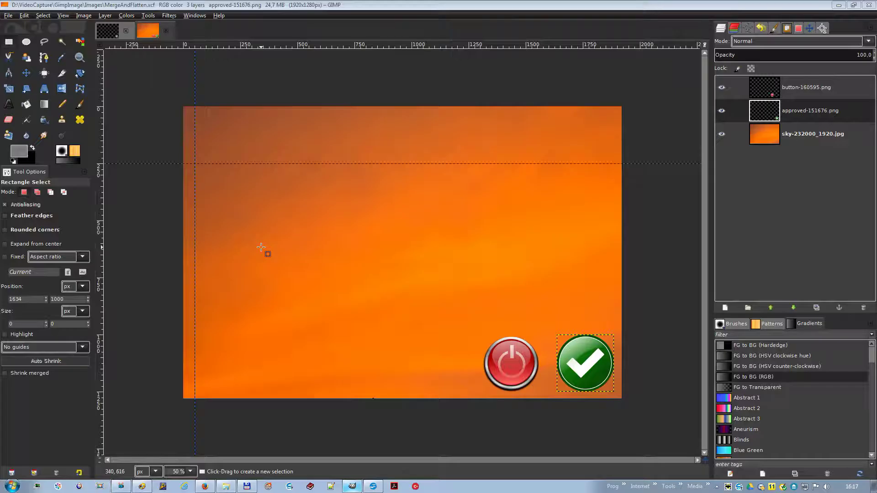
# - Switch to the power button layer and draw a rectangle selection around the red button
pyautogui.press('pageup')
pyautogui.hotkey('ctrl', 'shift', 't')
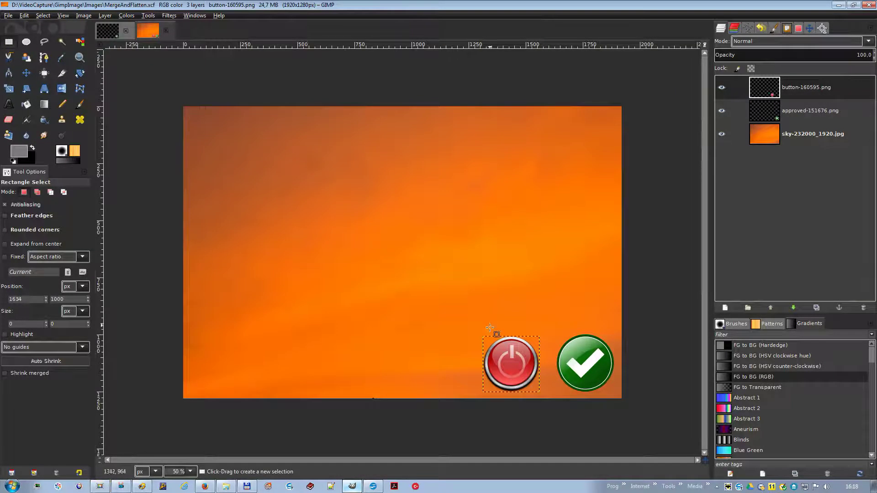
pyautogui.moveTo(482, 335); pyautogui.dragTo(537, 391)
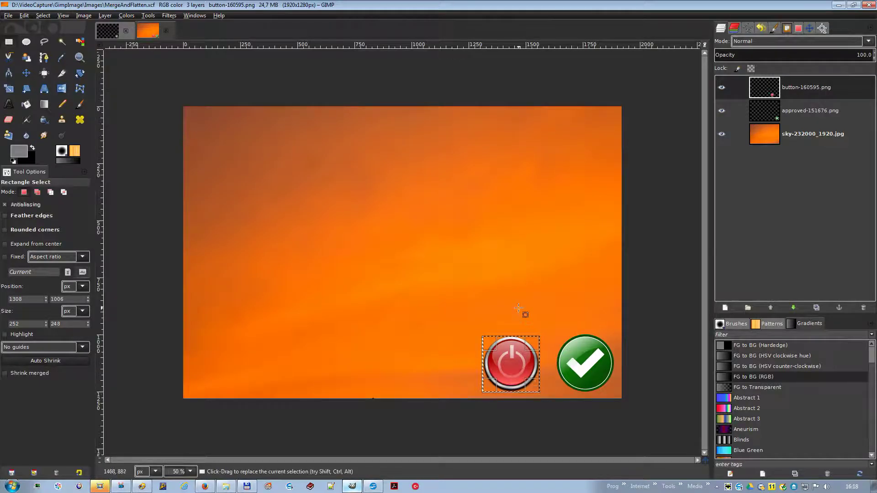
# - Create four guides from the selection's bounding box around the button
pyautogui.rightClick(281, 150)
pyautogui.moveTo(320, 211)
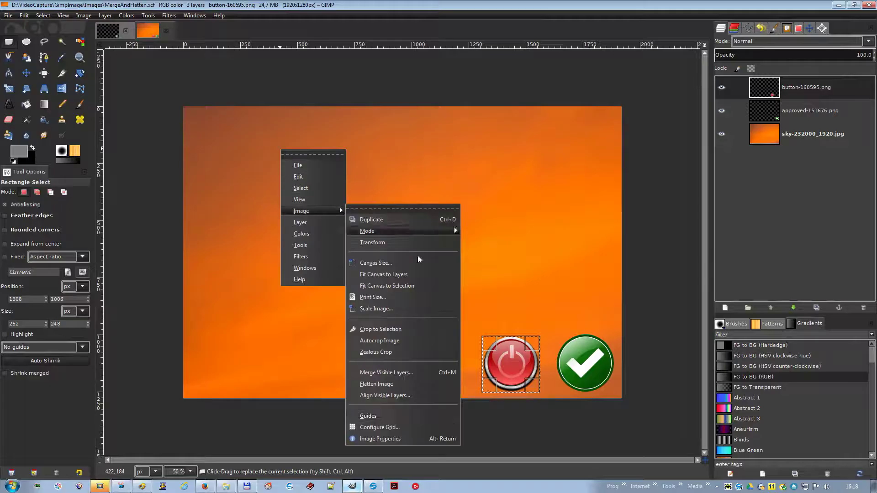
pyautogui.moveTo(419, 414)
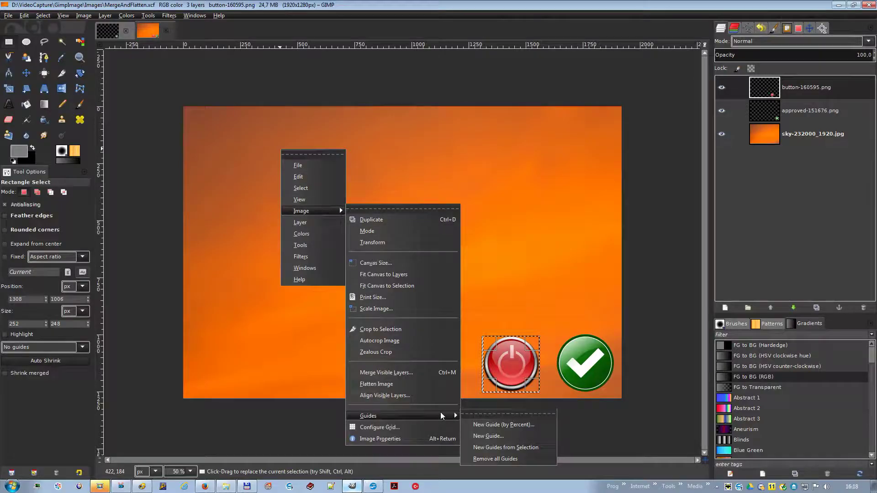
pyautogui.click(501, 450)
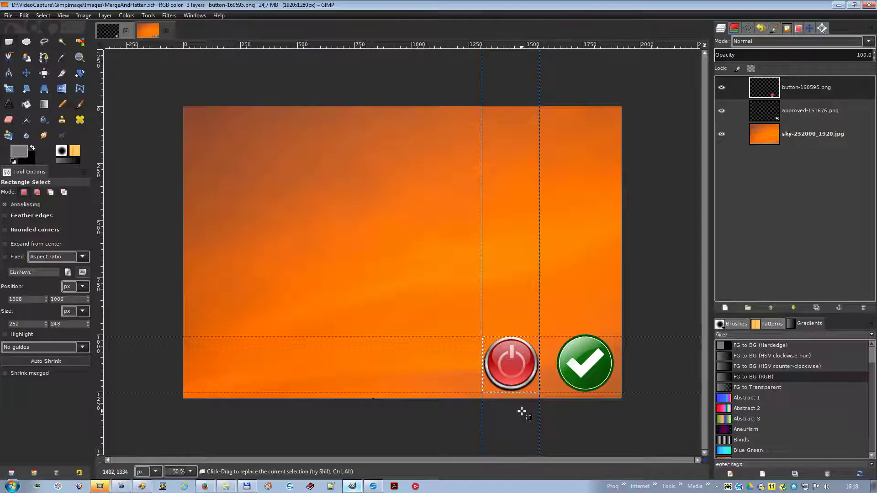
# - Remove all guides at once, then drag a horizontal and a vertical guide off the canvas
pyautogui.rightClick(340, 142)
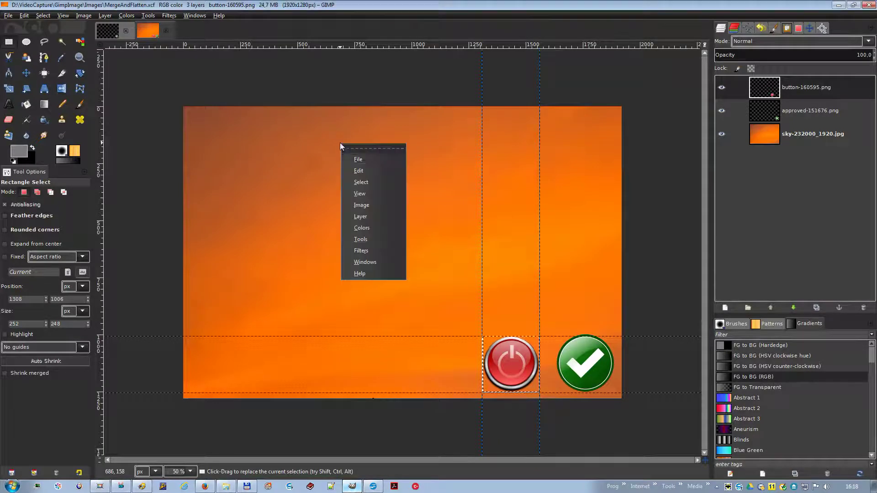
pyautogui.moveTo(385, 205)
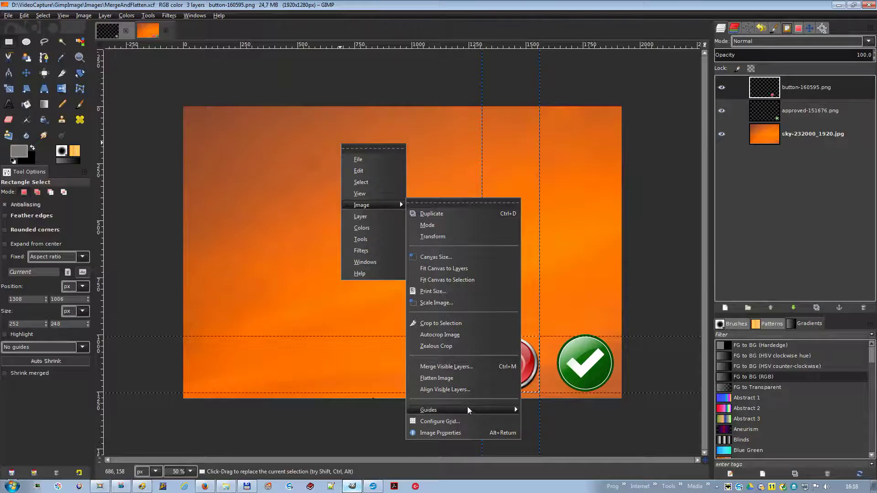
pyautogui.moveTo(479, 409)
pyautogui.click(556, 453)
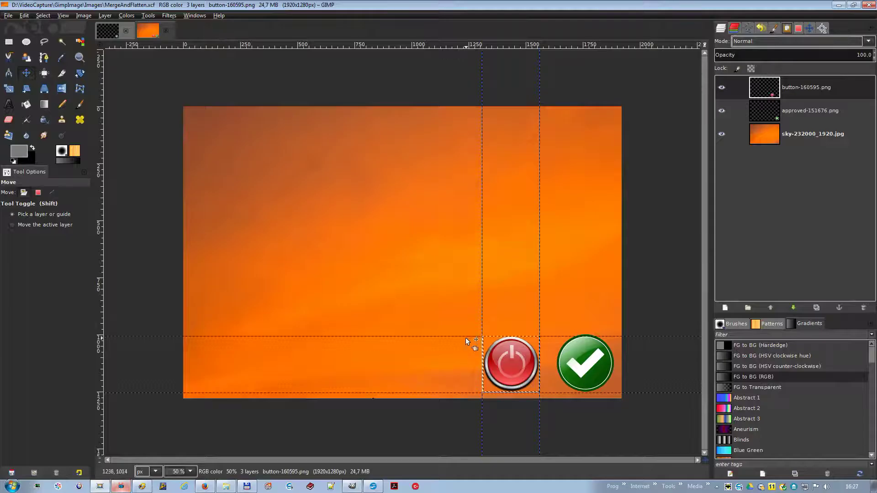
pyautogui.moveTo(465, 338); pyautogui.dragTo(642, 381)
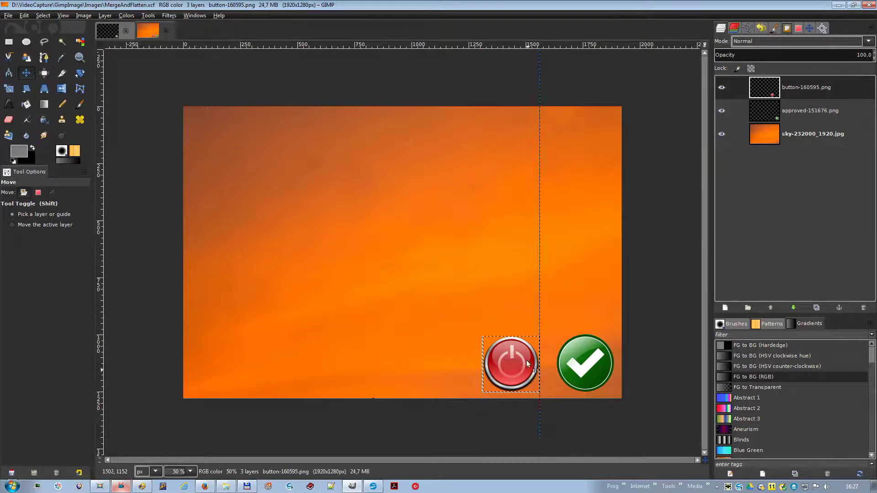
pyautogui.moveTo(547, 325); pyautogui.dragTo(651, 325)
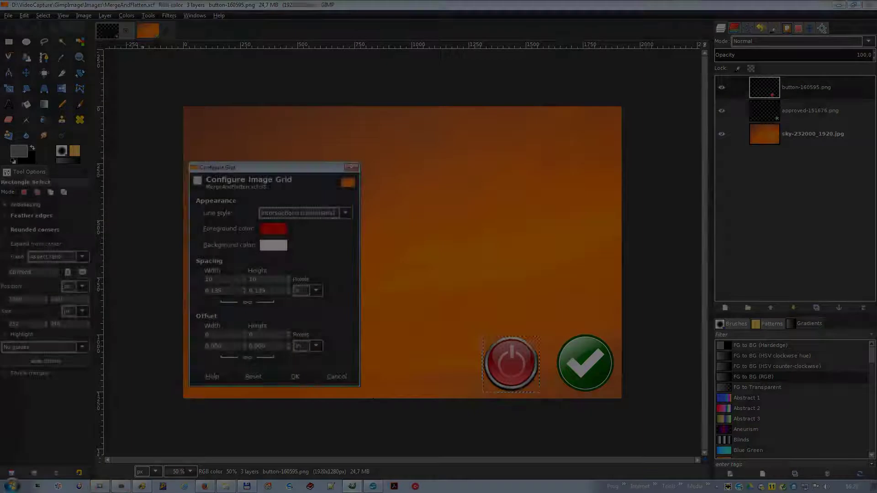